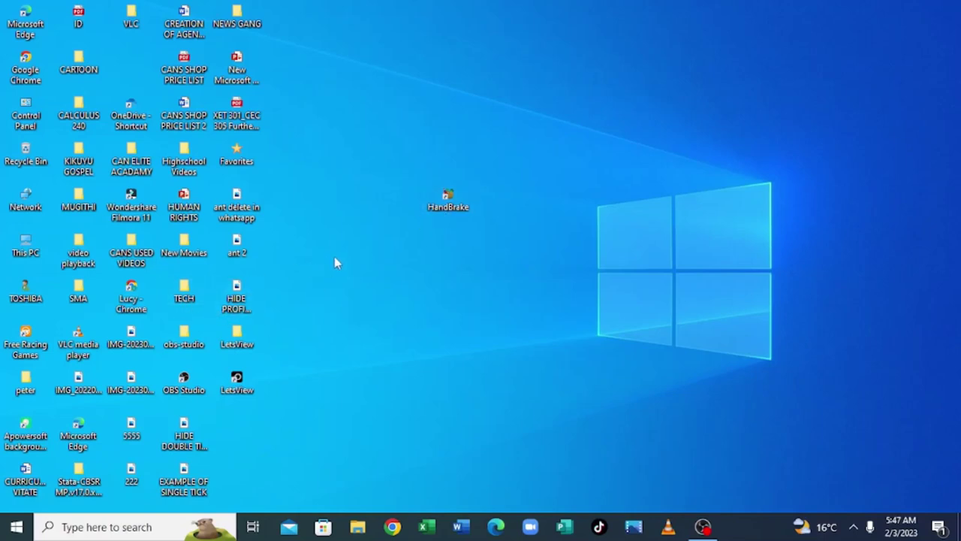
# Open the TECH folder from the desktop and maximize it to list its seven videos.
pyautogui.doubleClick(449, 199)
pyautogui.doubleClick(183, 293)
pyautogui.click(665, 67)
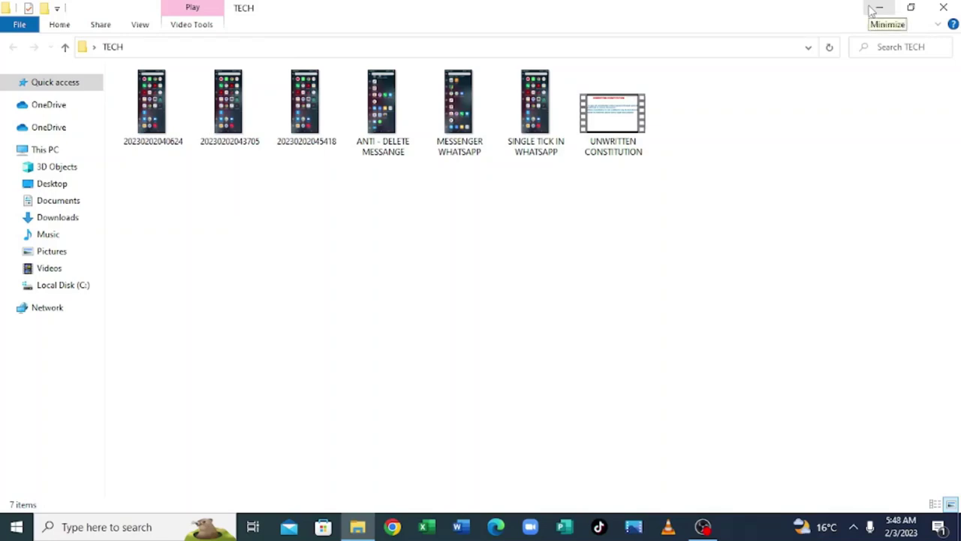
# Minimize File Explorer and launch HandBrake from its desktop shortcut.
pyautogui.click(877, 9)
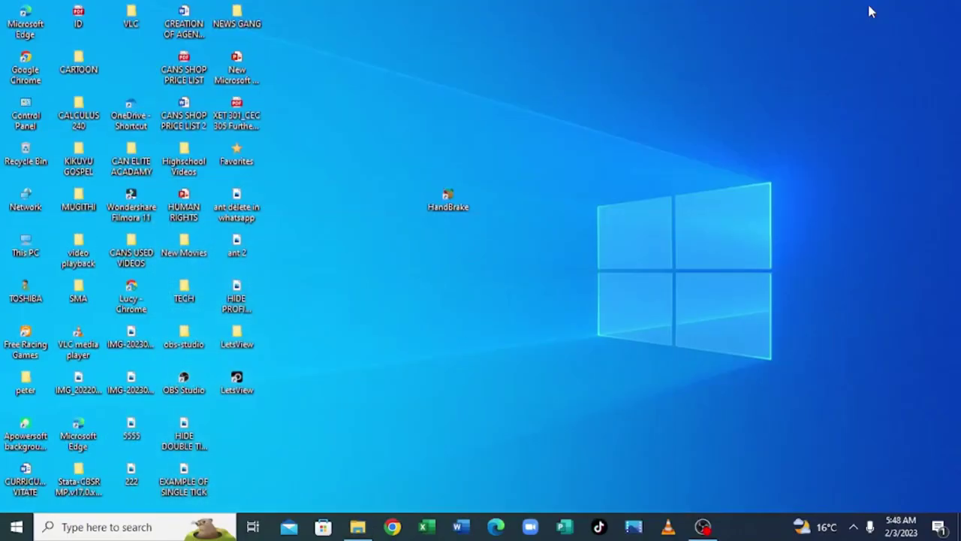
pyautogui.doubleClick(443, 205)
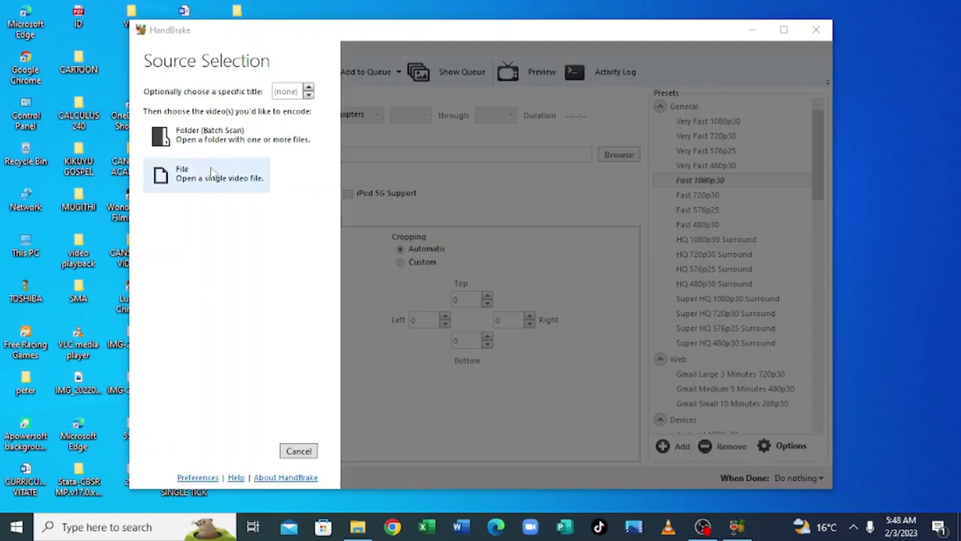
# Load UNWRITTEN CONSTITUTION from Desktop > TECH as the single-file source video.
pyautogui.click(209, 178)
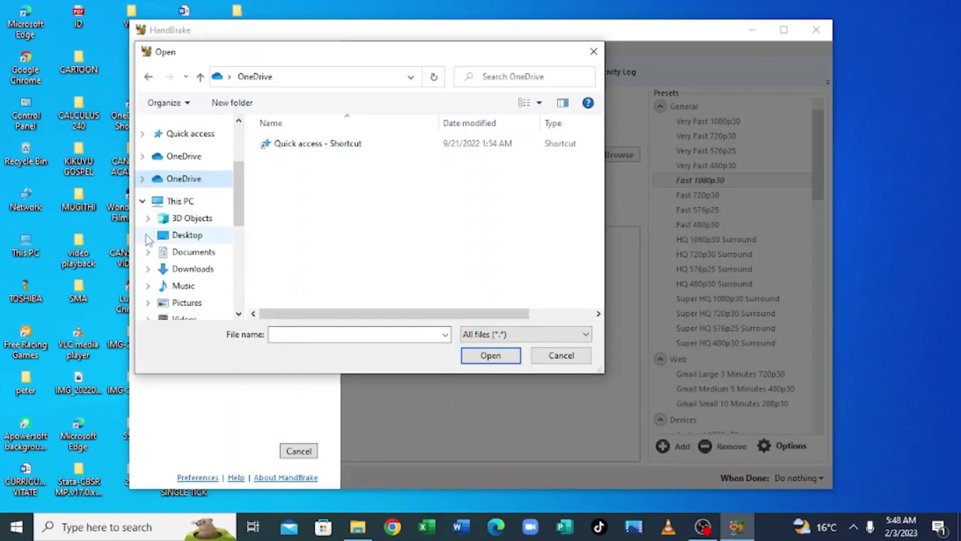
pyautogui.click(147, 235)
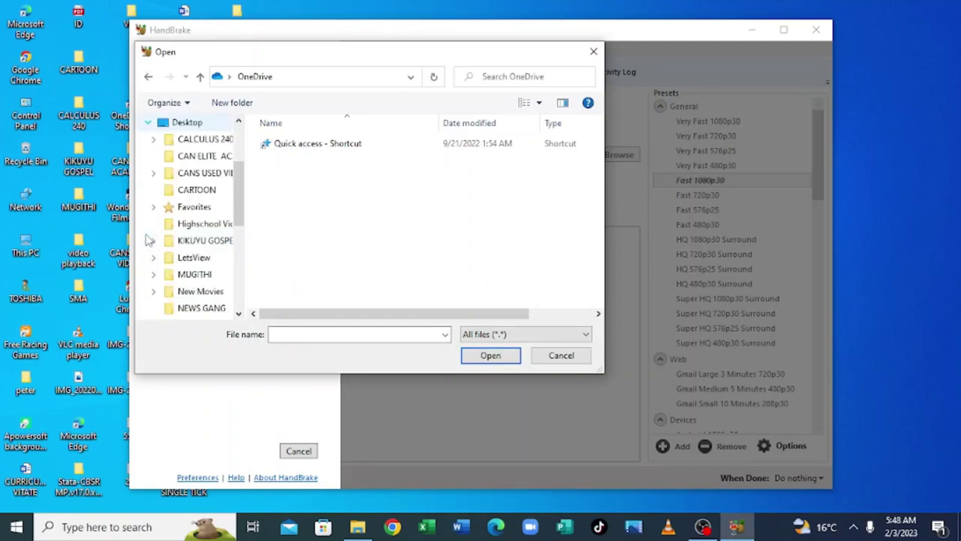
pyautogui.click(238, 313)
pyautogui.click(238, 313)
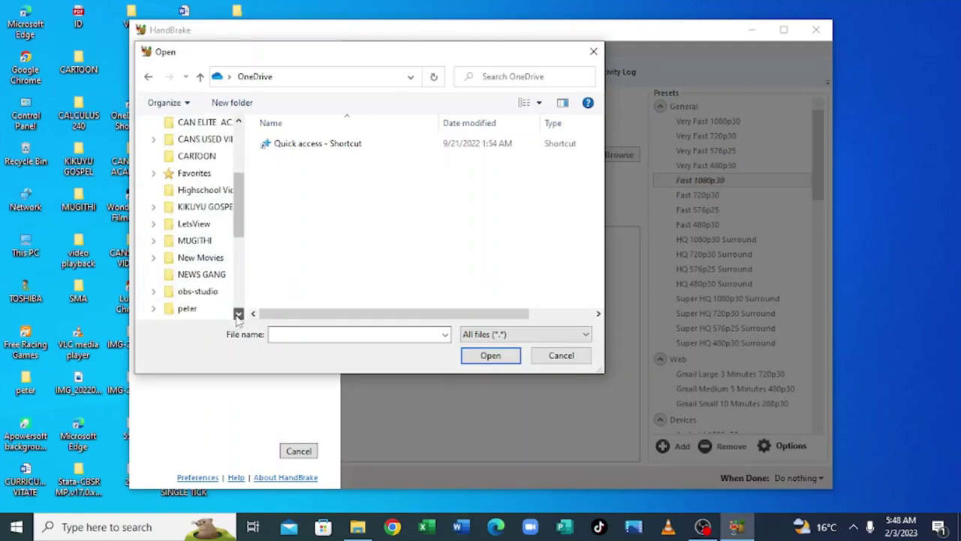
pyautogui.click(238, 313)
pyautogui.click(238, 313)
pyautogui.click(238, 314)
pyautogui.click(188, 314)
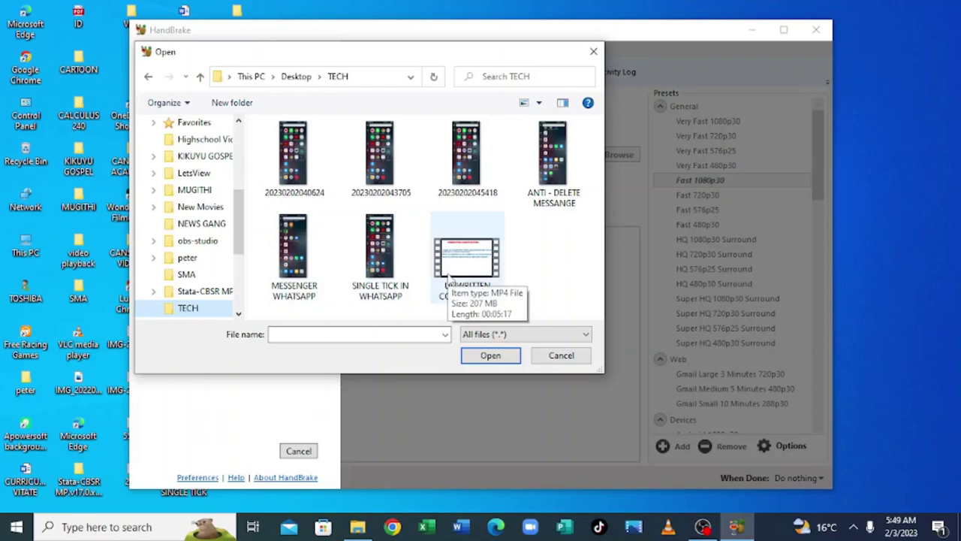
pyautogui.click(491, 356)
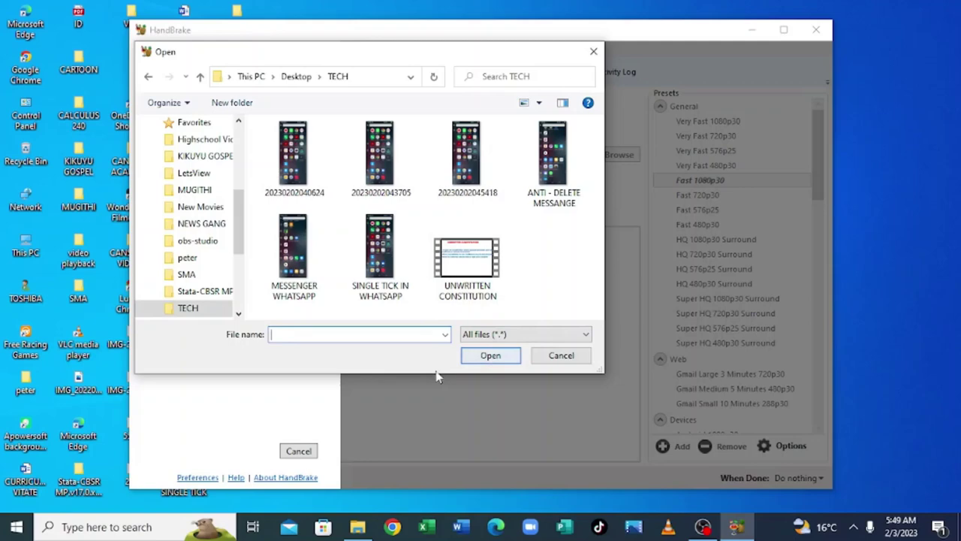
pyautogui.click(496, 272)
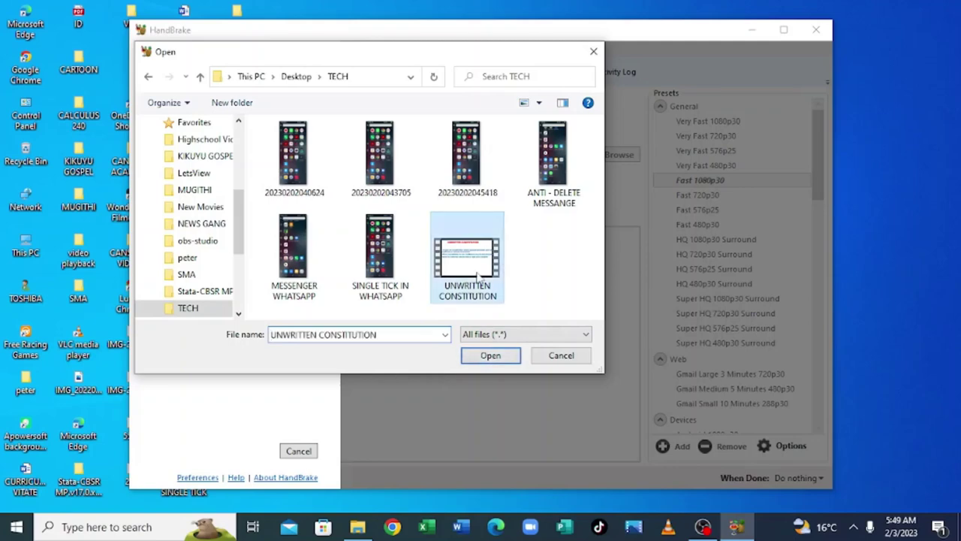
pyautogui.click(489, 358)
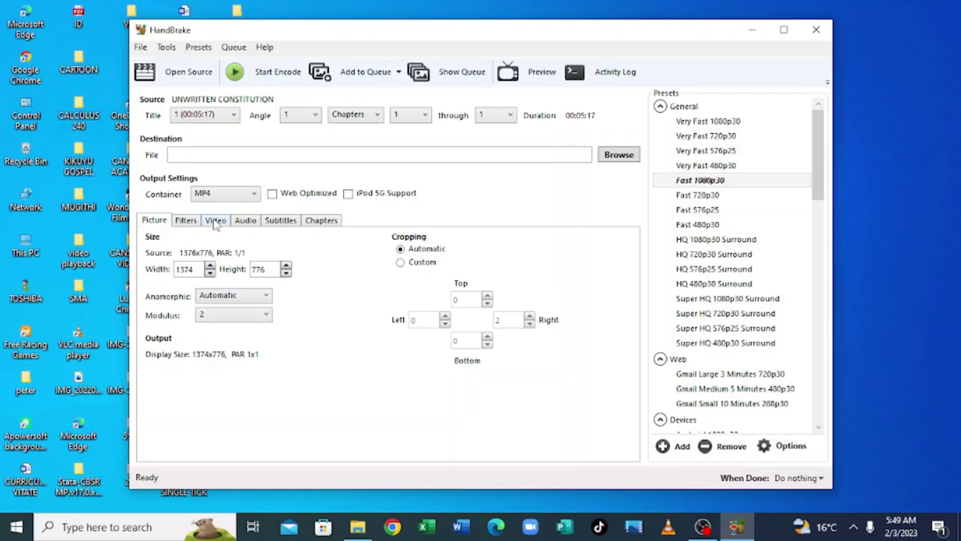
# Tick Web Optimized and keep MP4 as the container format.
pyautogui.click(215, 221)
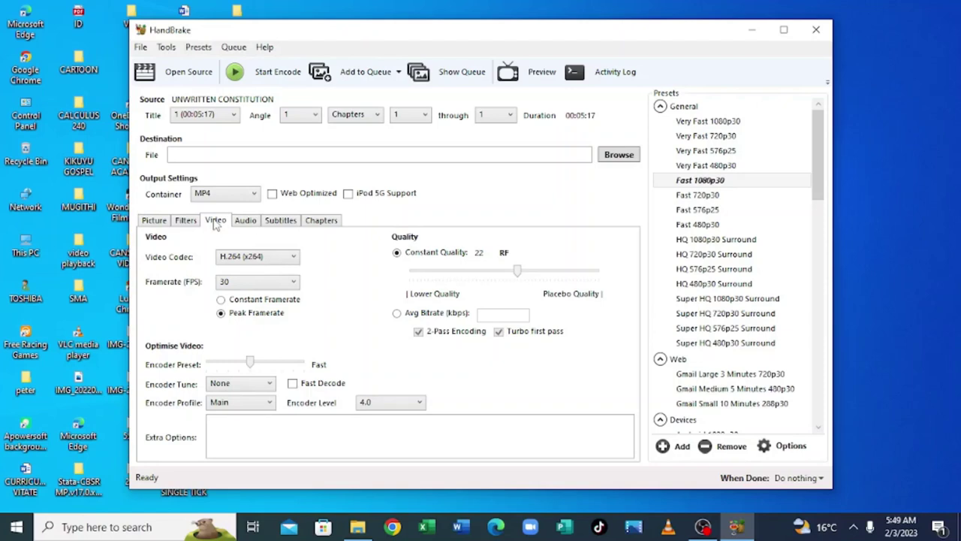
pyautogui.click(272, 193)
pyautogui.click(244, 194)
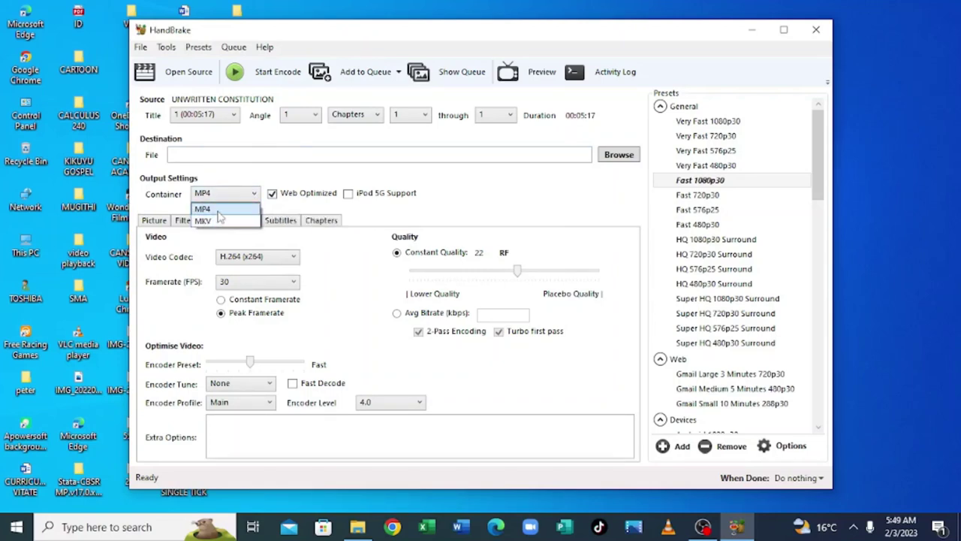
pyautogui.click(220, 212)
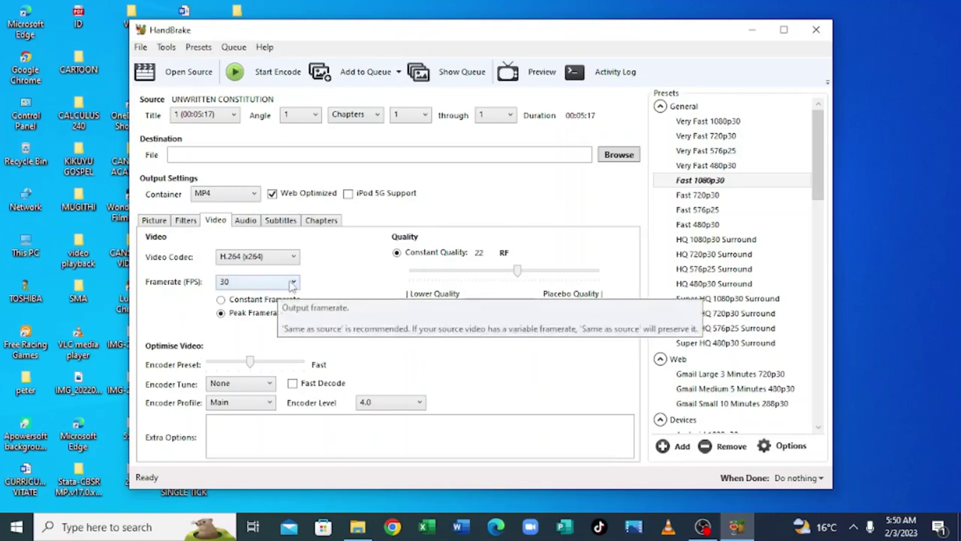
# Set framerate to Same as source with Constant Framerate, quality RF 23, encoder preset Slow.
pyautogui.click(293, 284)
pyautogui.scroll(2, 297, 299)
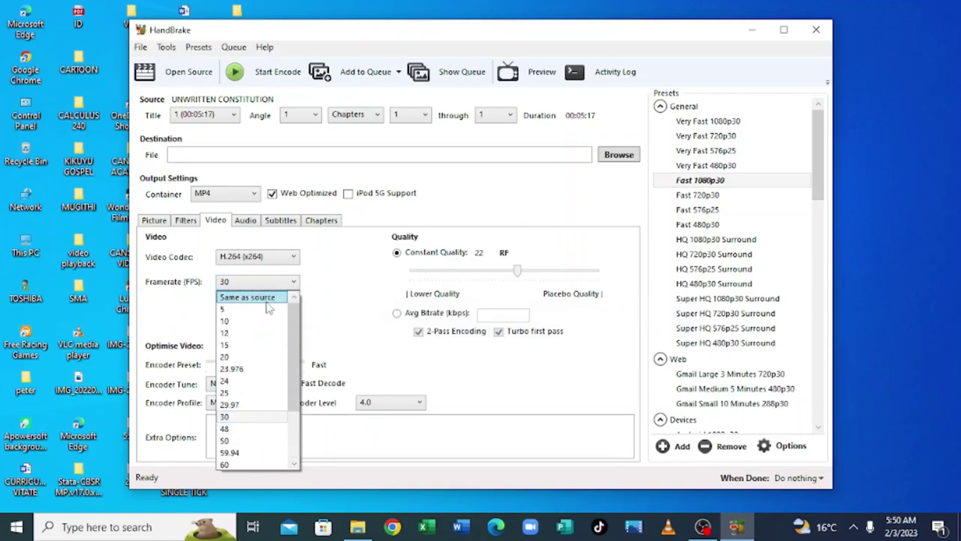
pyautogui.click(263, 301)
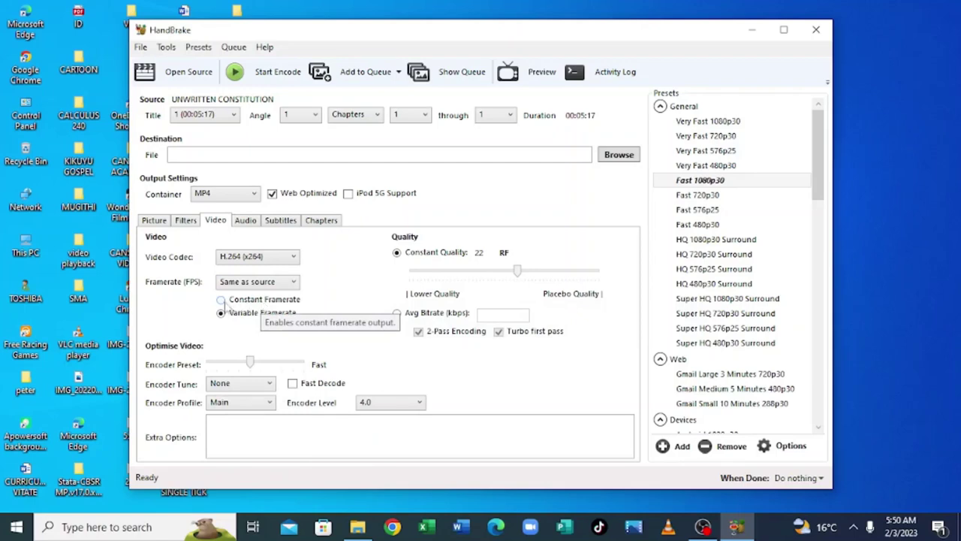
pyautogui.click(220, 301)
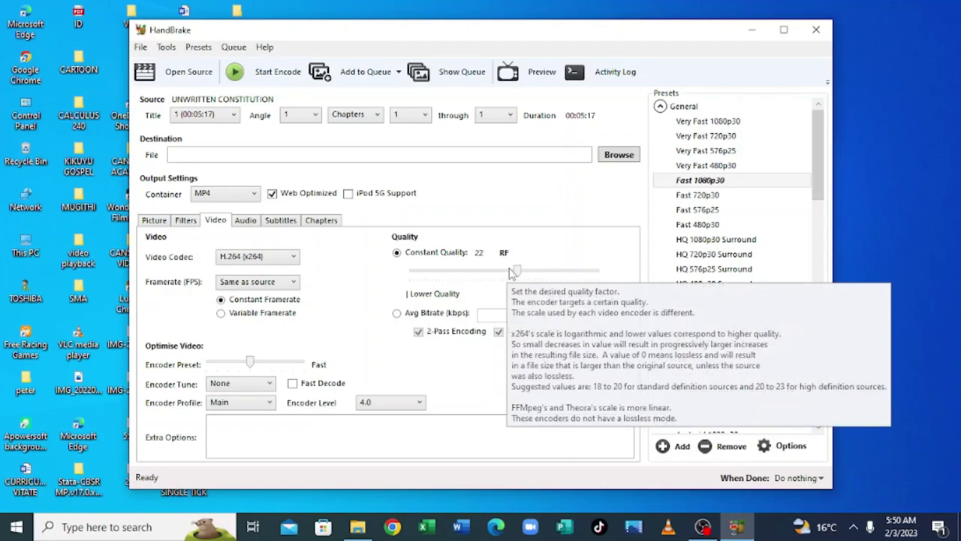
pyautogui.moveTo(512, 272); pyautogui.dragTo(511, 273)
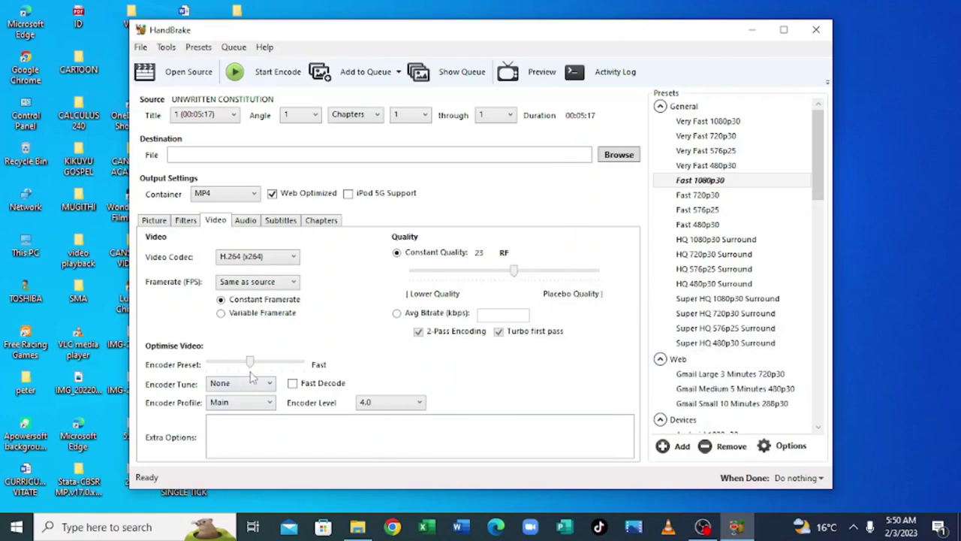
pyautogui.click(261, 363)
pyautogui.click(284, 364)
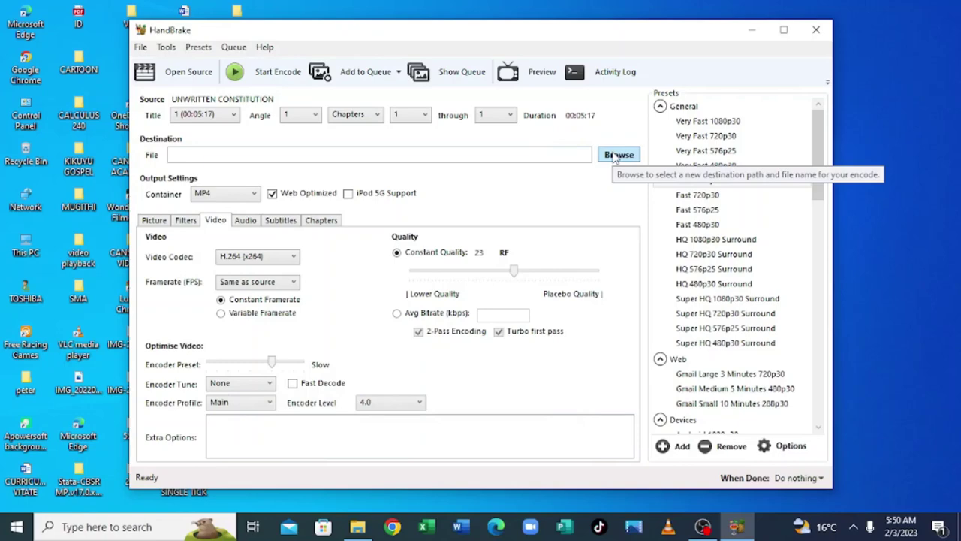
# Save the output as COMPRESSED WORK TODAY.mp4 in C:\COMPRESSED WORK.
pyautogui.click(614, 155)
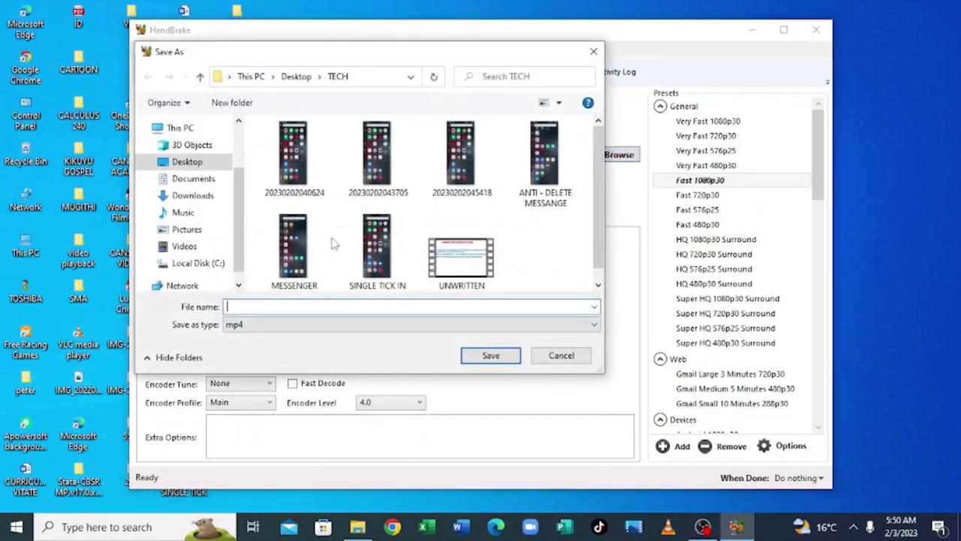
pyautogui.click(149, 264)
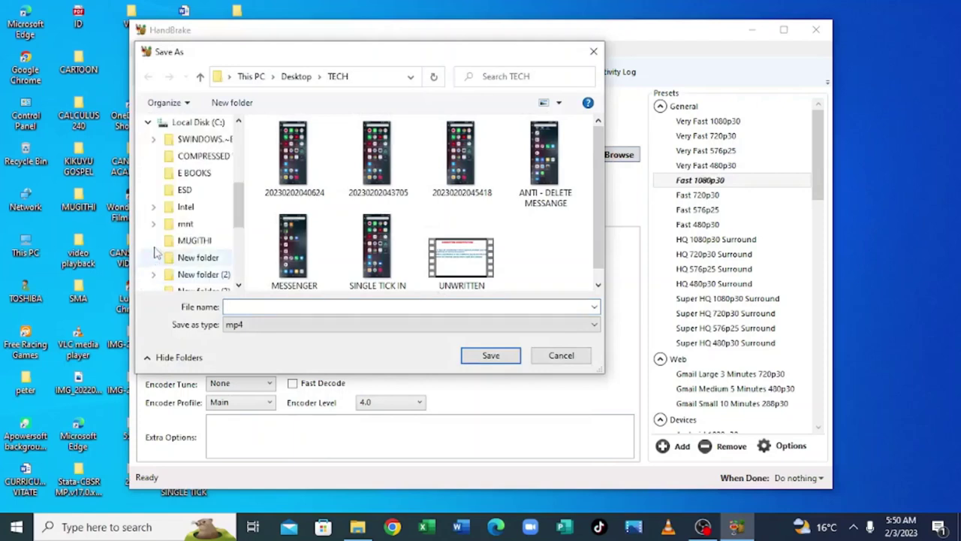
pyautogui.click(195, 157)
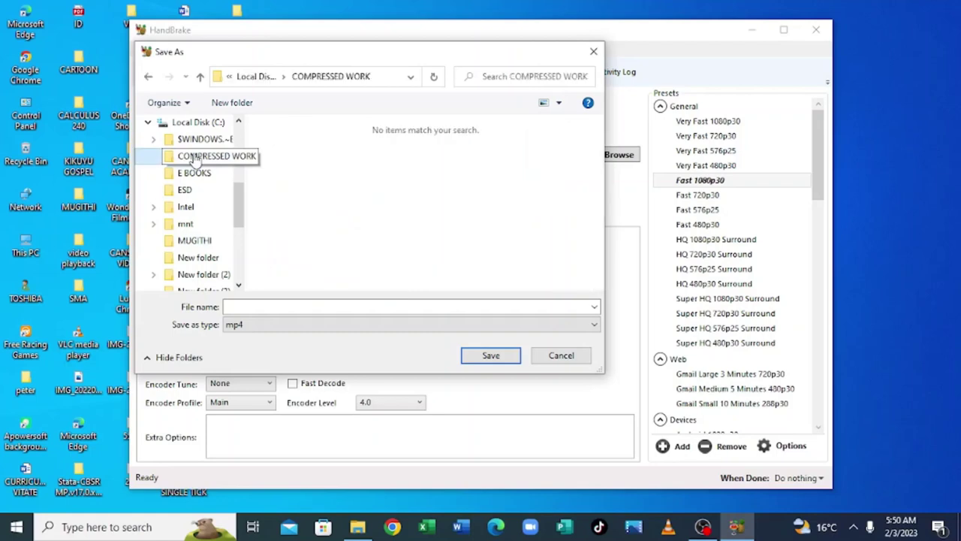
pyautogui.click(263, 307)
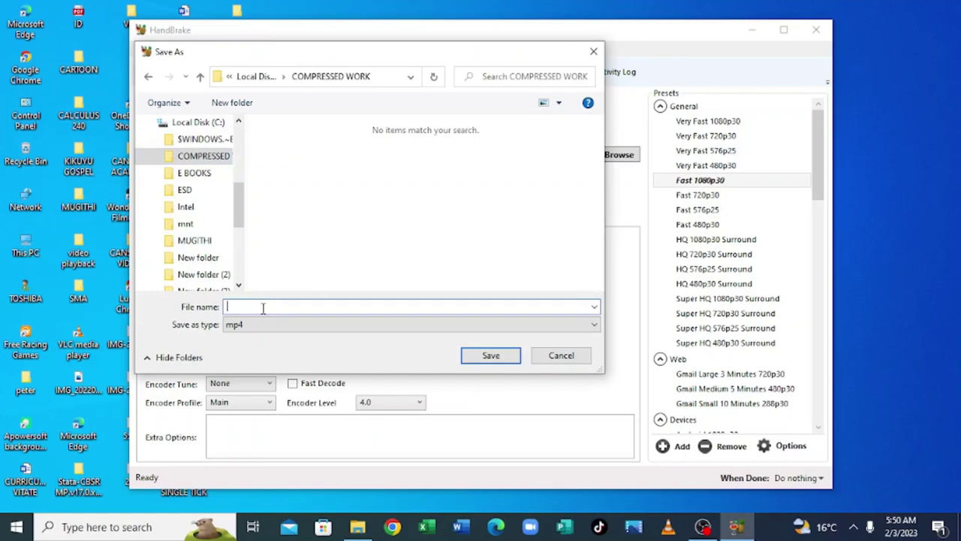
pyautogui.write('COMPRESSED WOR')
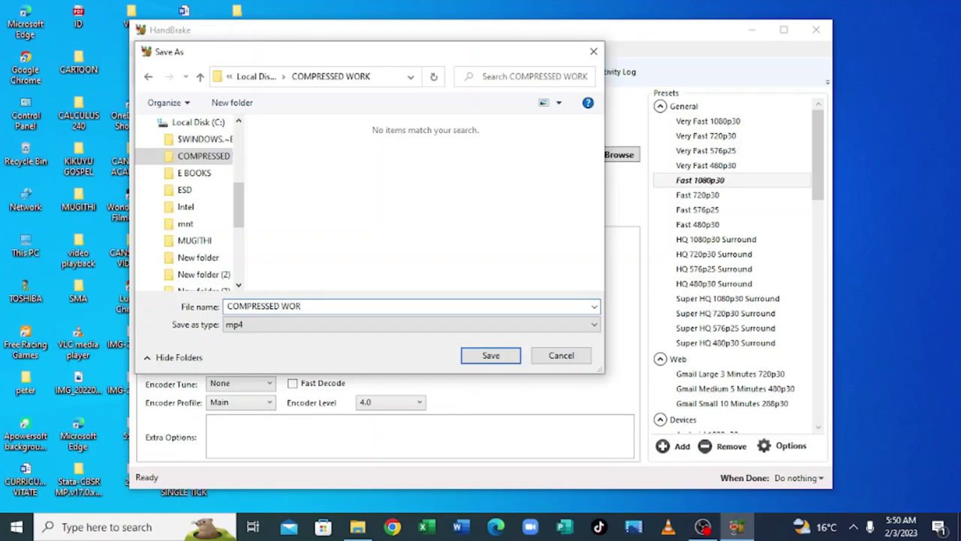
pyautogui.write('K TODAY')
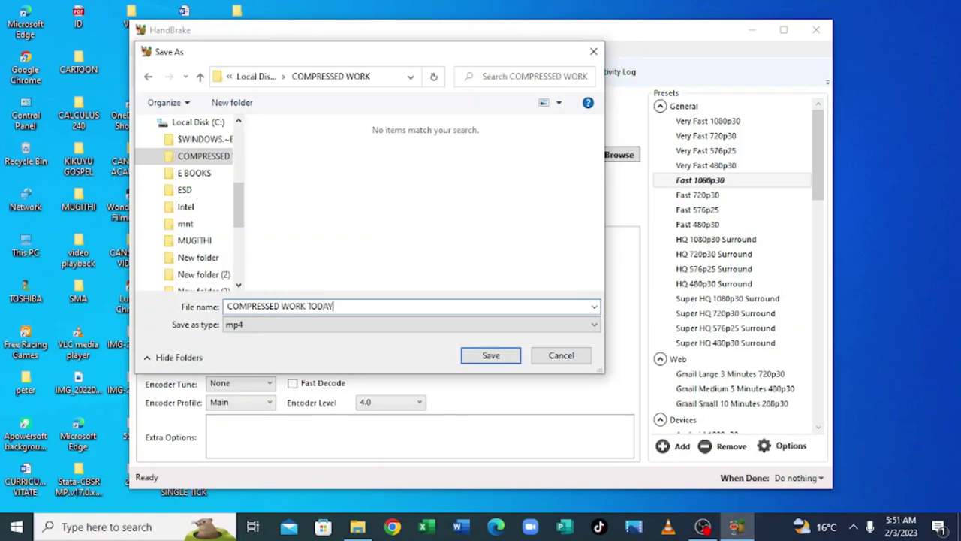
pyautogui.click(492, 358)
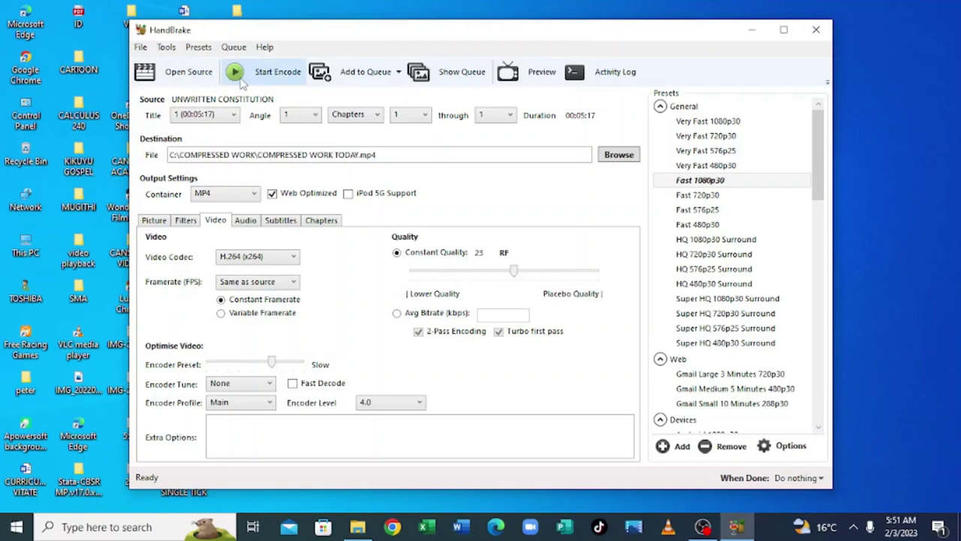
# Start the encode and let it run until HandBrake reports Queue Finished.
pyautogui.click(239, 75)
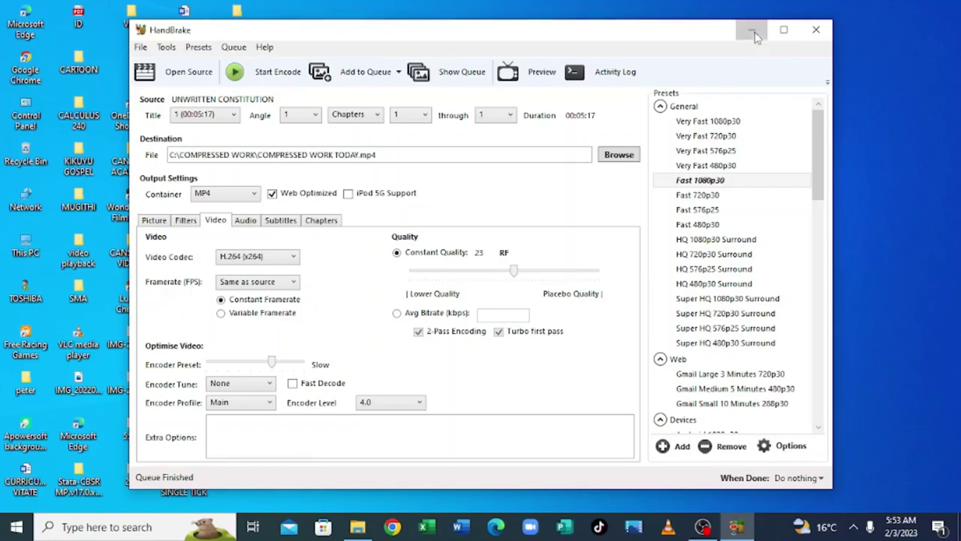
# Browse This PC to C:\COMPRESSED WORK and check that COMPRESSED WORK TODAY is 10.5 MB.
pyautogui.click(755, 33)
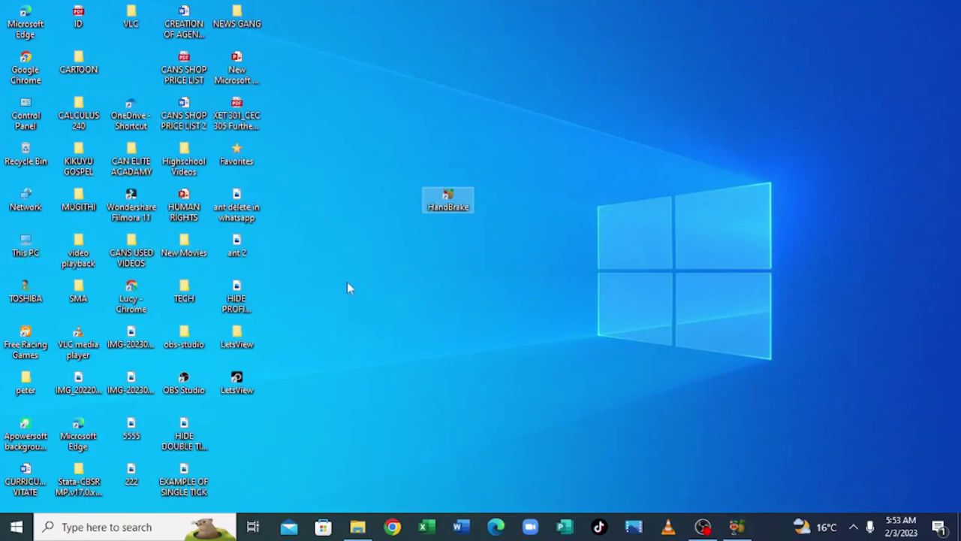
pyautogui.doubleClick(23, 247)
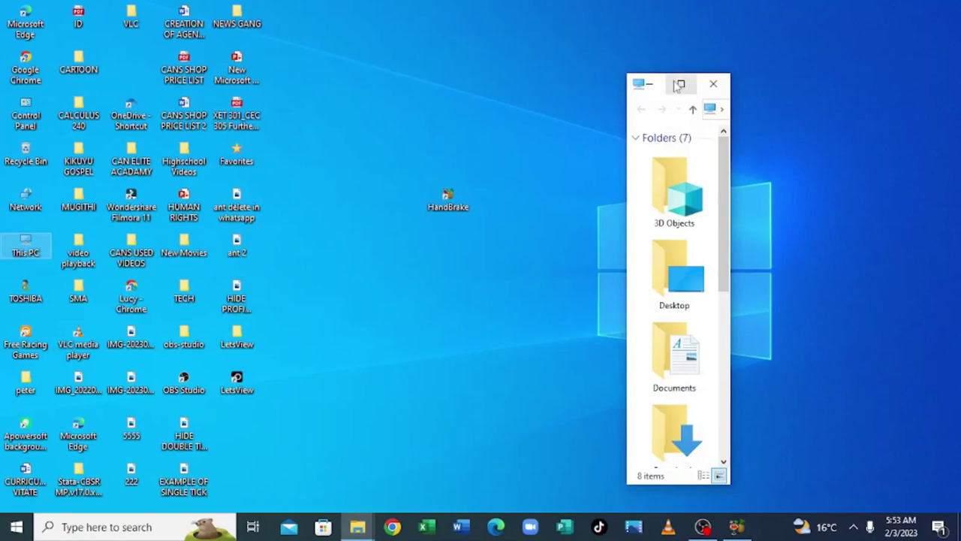
pyautogui.click(680, 84)
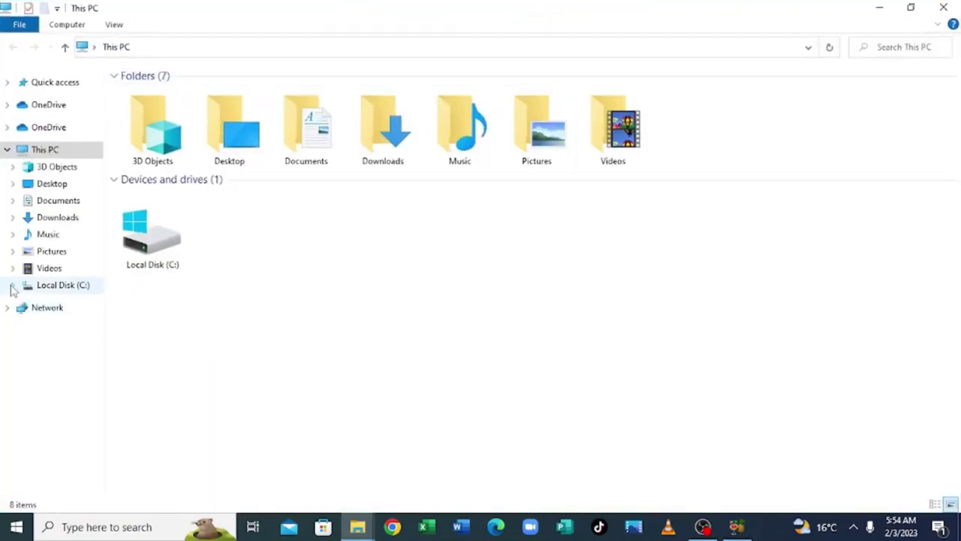
pyautogui.click(12, 286)
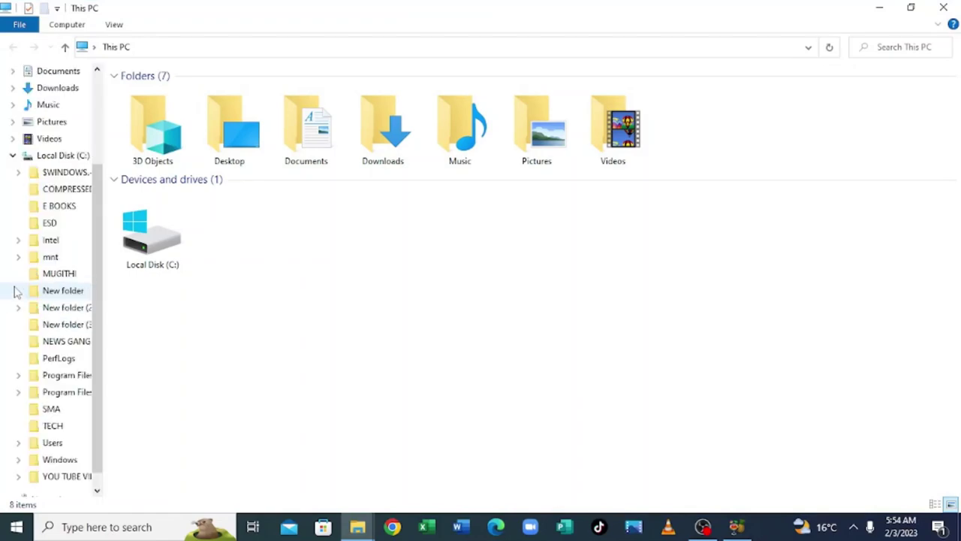
pyautogui.click(56, 192)
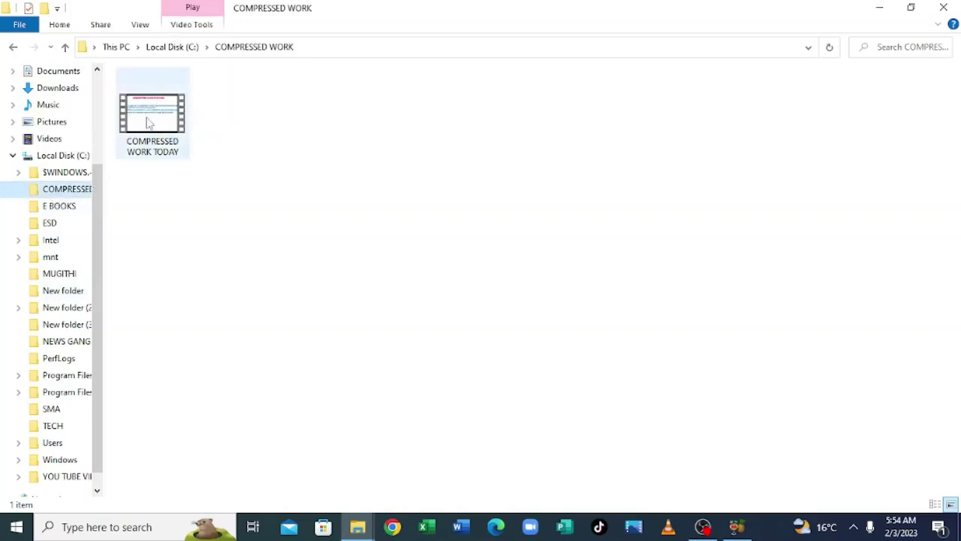
pyautogui.moveTo(149, 122)
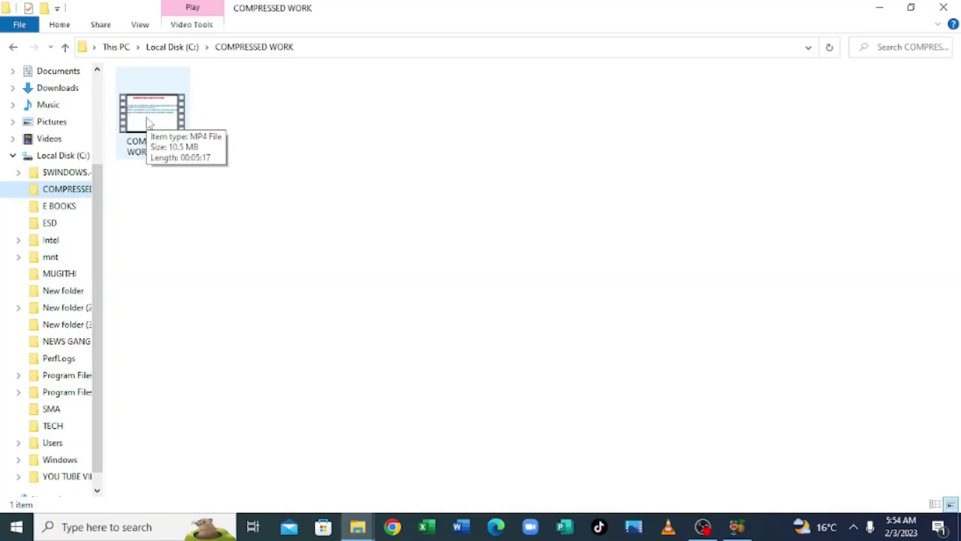
pyautogui.doubleClick(148, 122)
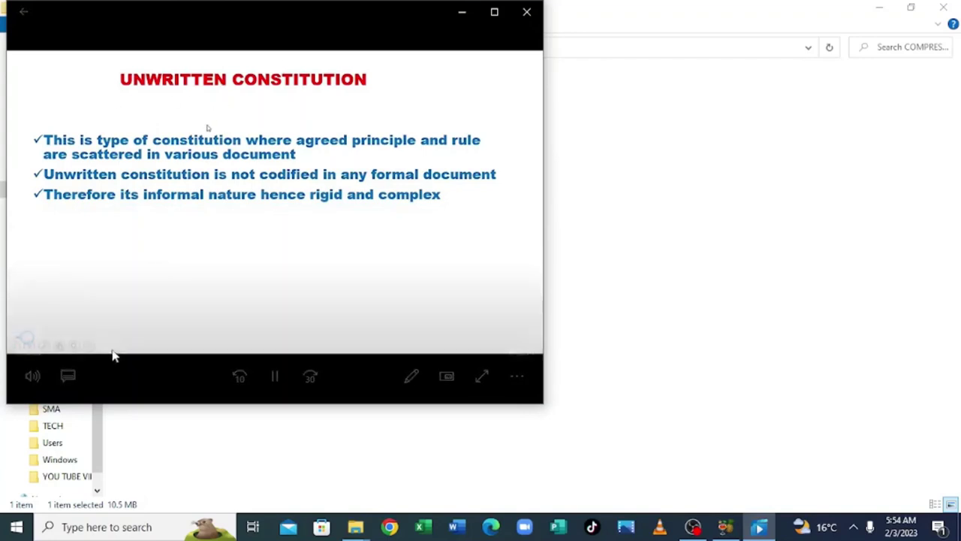
pyautogui.moveTo(119, 335); pyautogui.dragTo(144, 335)
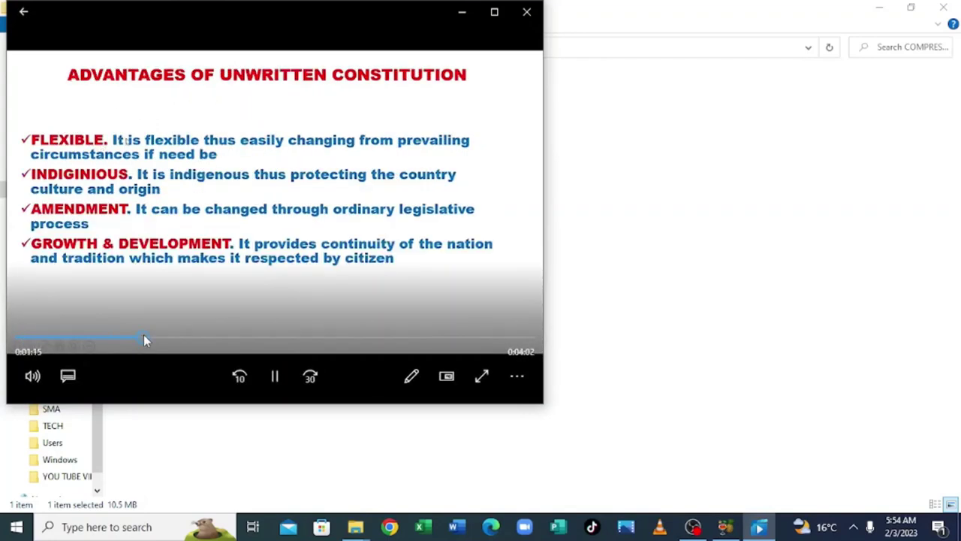
pyautogui.click(200, 332)
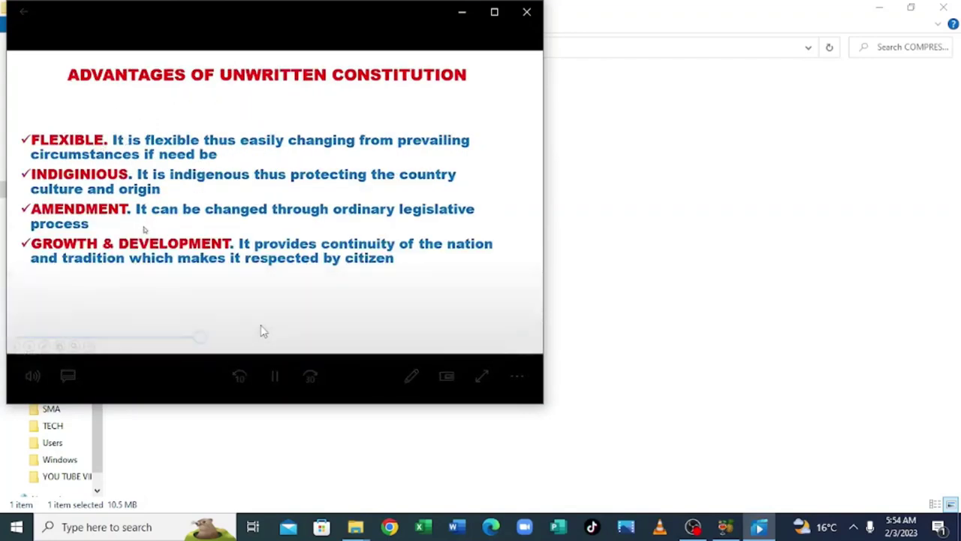
pyautogui.click(527, 12)
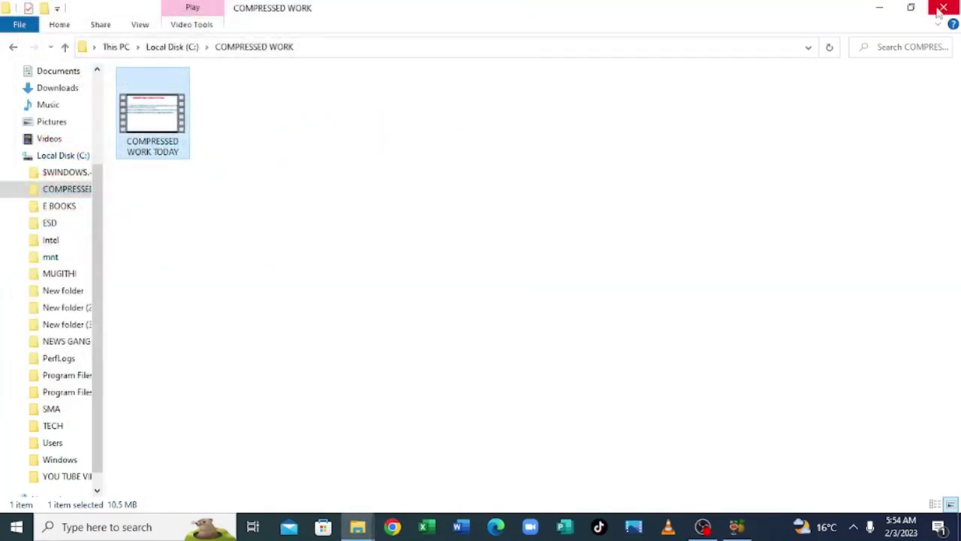
# Move COMPRESSED WORK TODAY out of its folder onto the desktop and close the folder.
pyautogui.click(911, 8)
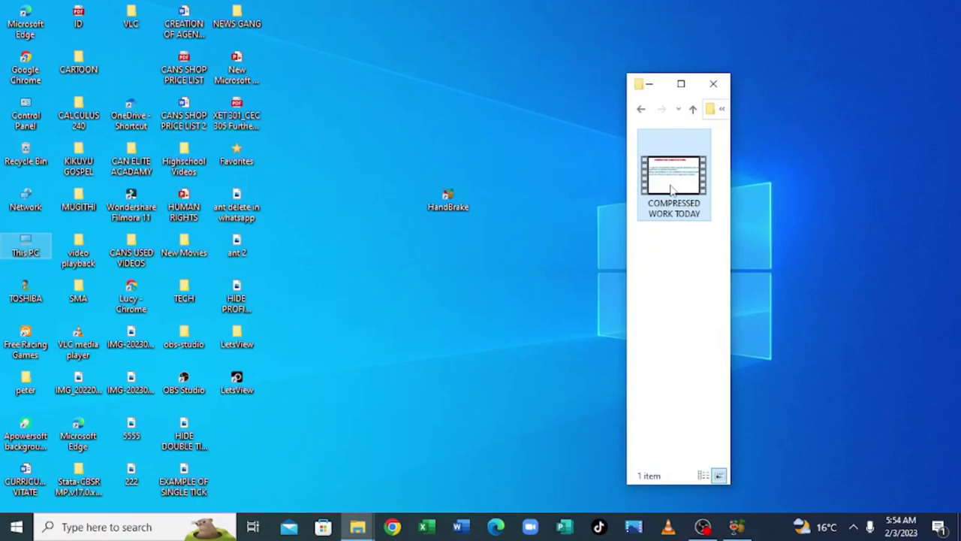
pyautogui.moveTo(670, 189); pyautogui.dragTo(817, 159)
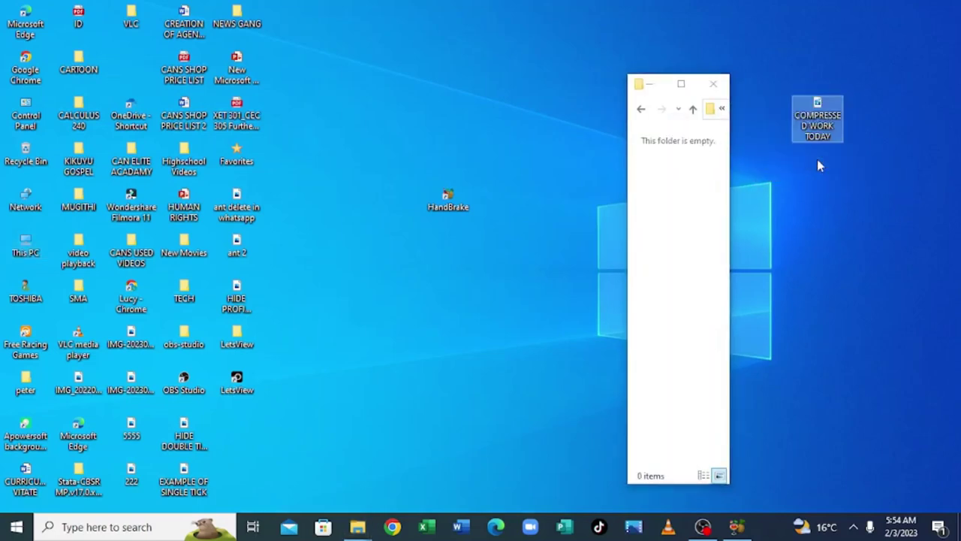
pyautogui.click(539, 201)
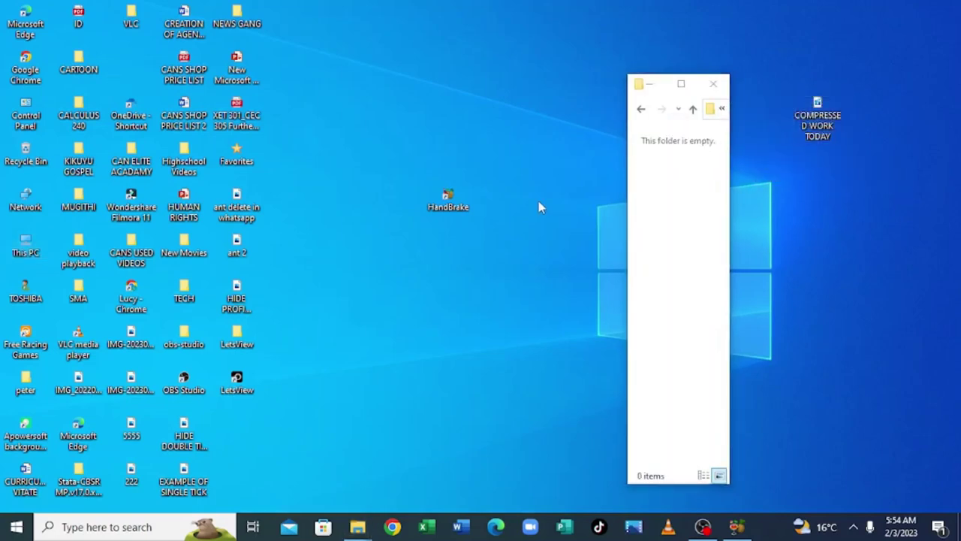
pyautogui.click(713, 83)
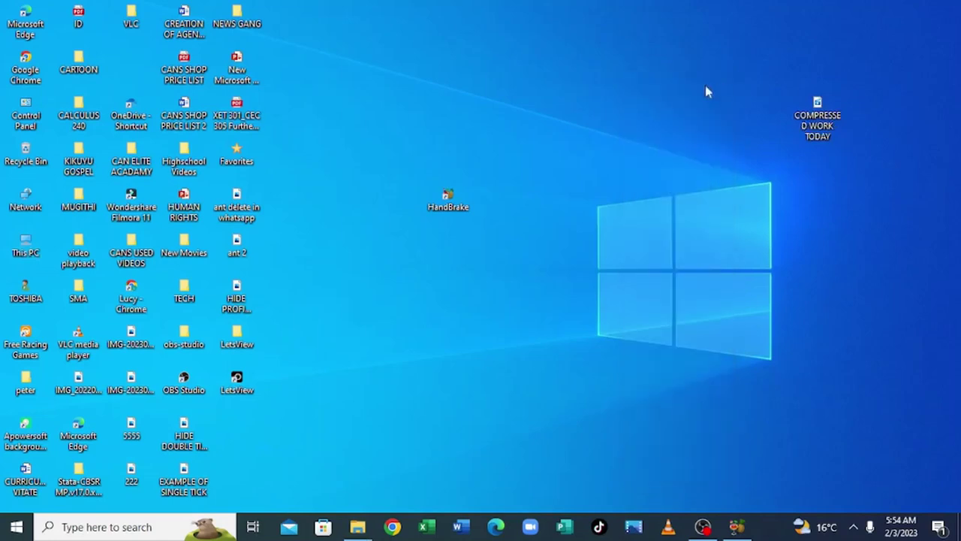
# Move UNWRITTEN CONSTITUTION from the TECH folder onto the desktop and close TECH.
pyautogui.doubleClick(183, 289)
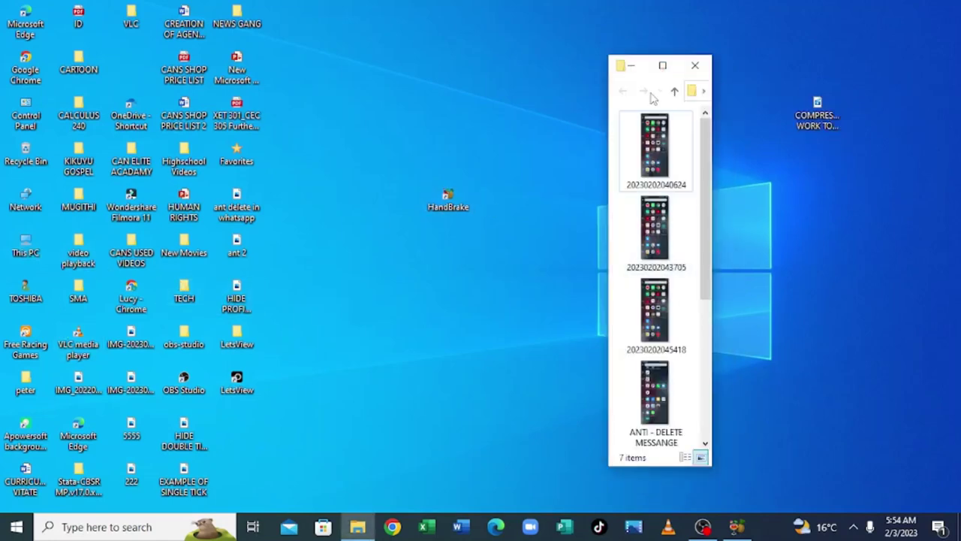
pyautogui.click(657, 69)
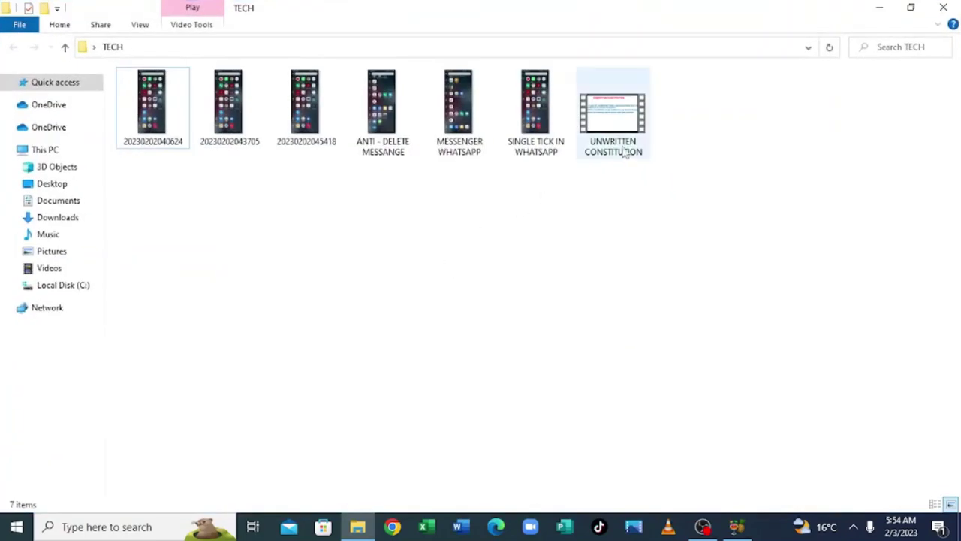
pyautogui.click(912, 6)
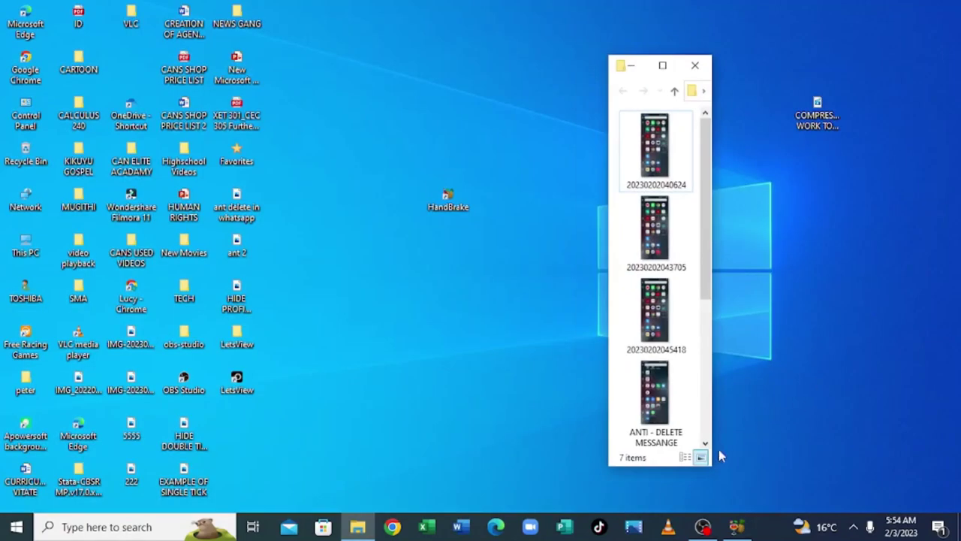
pyautogui.scroll(-3, 664, 375)
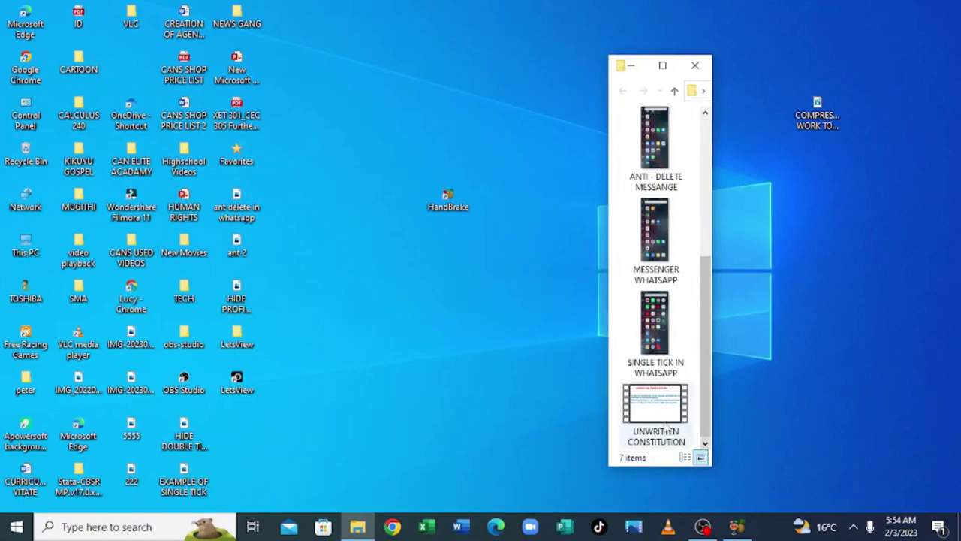
pyautogui.moveTo(664, 425); pyautogui.dragTo(832, 235)
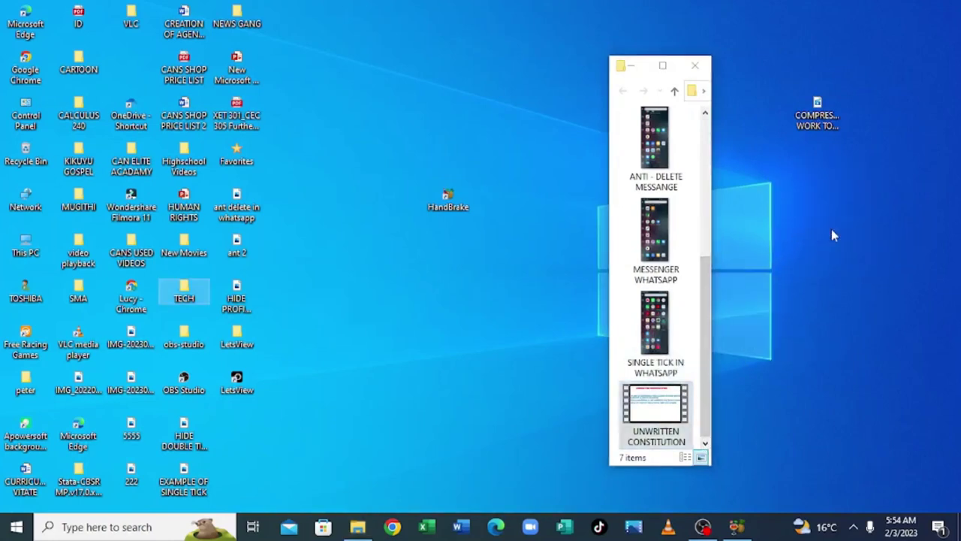
pyautogui.click(568, 220)
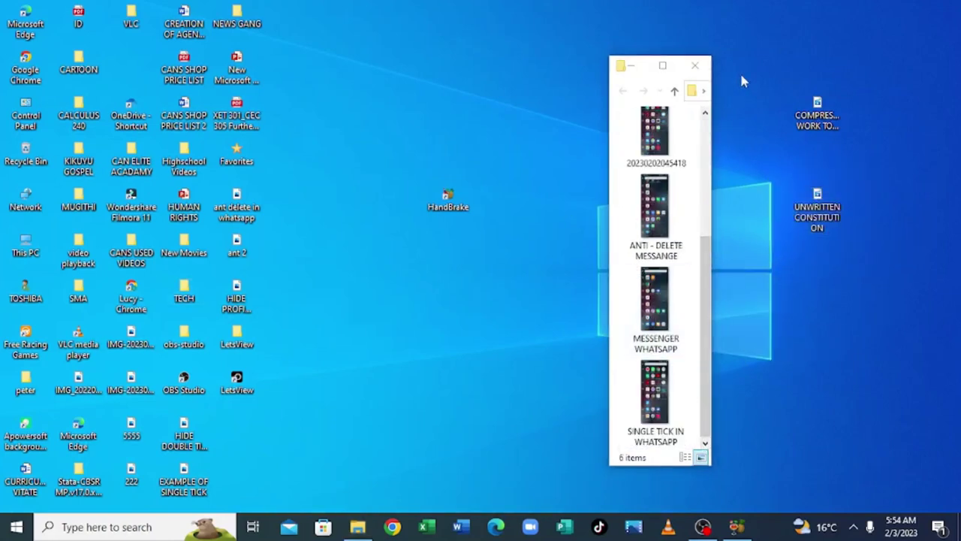
pyautogui.click(695, 66)
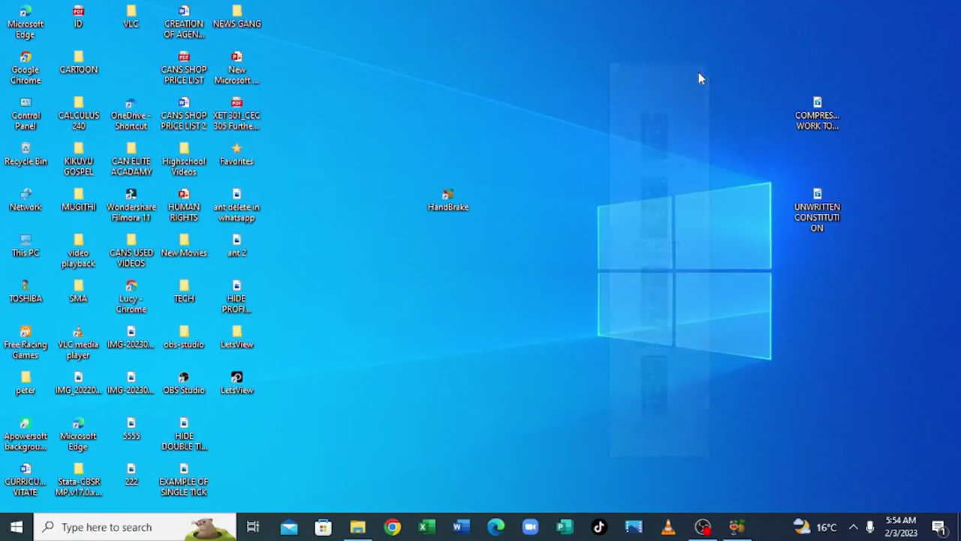
# Rename both desktop videos to INITIAL VIDEO and move their icons higher up.
pyautogui.rightClick(811, 129)
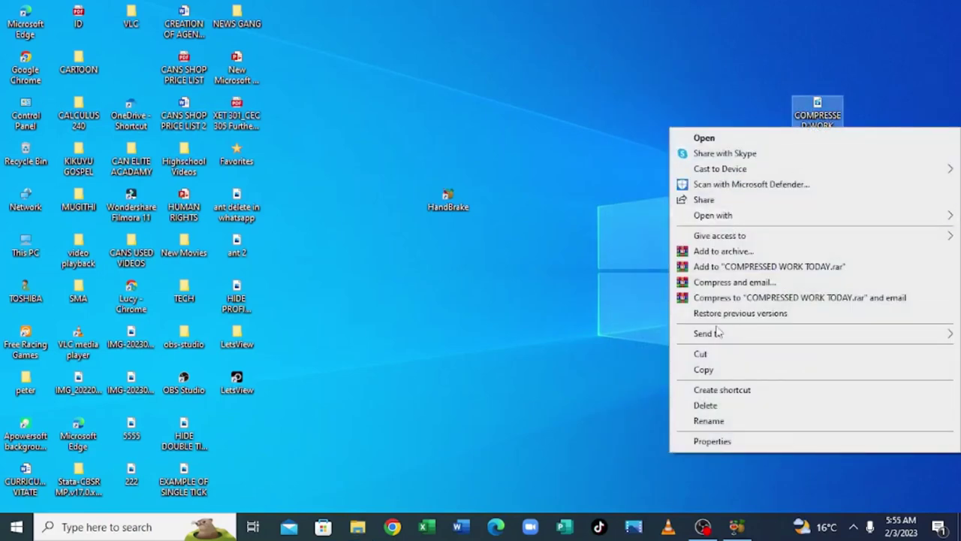
pyautogui.click(709, 420)
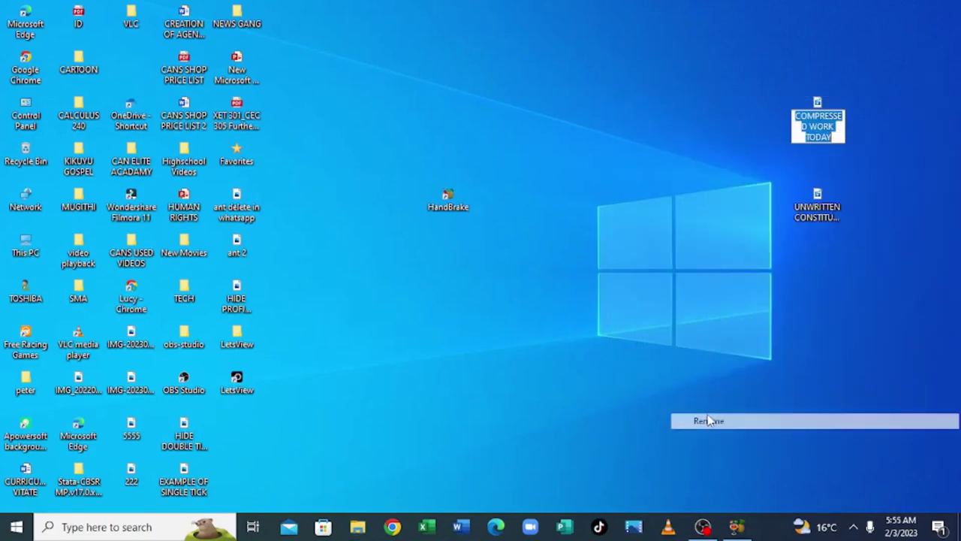
pyautogui.write('FINAL')
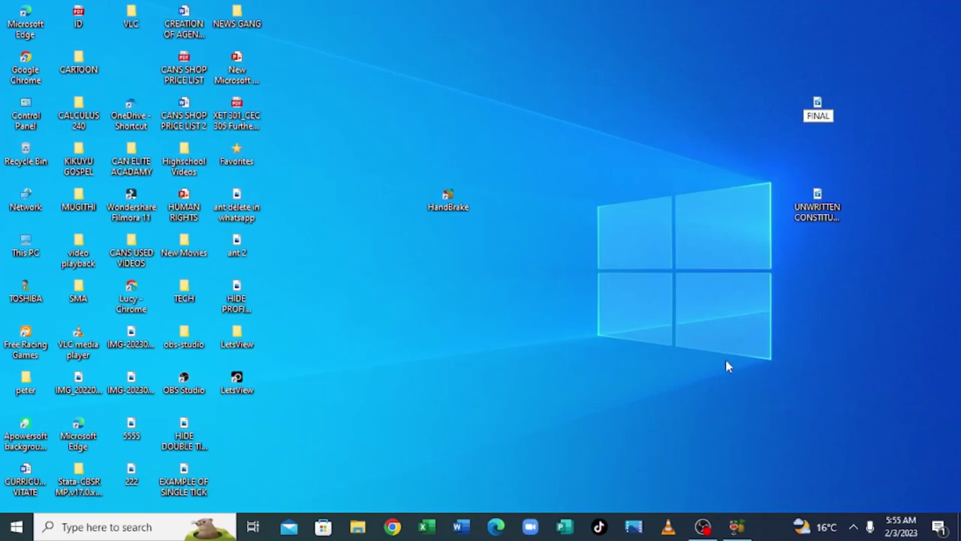
pyautogui.click(818, 214)
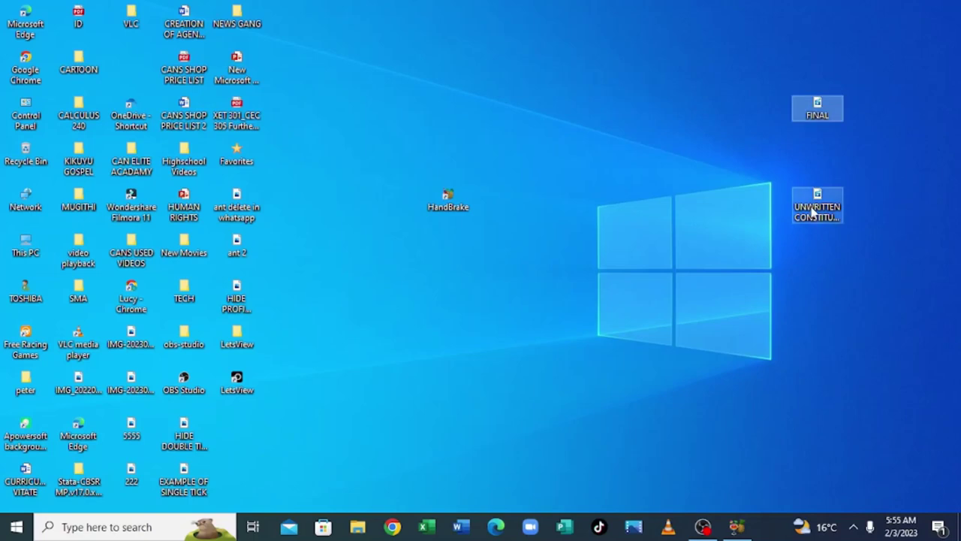
pyautogui.rightClick(813, 210)
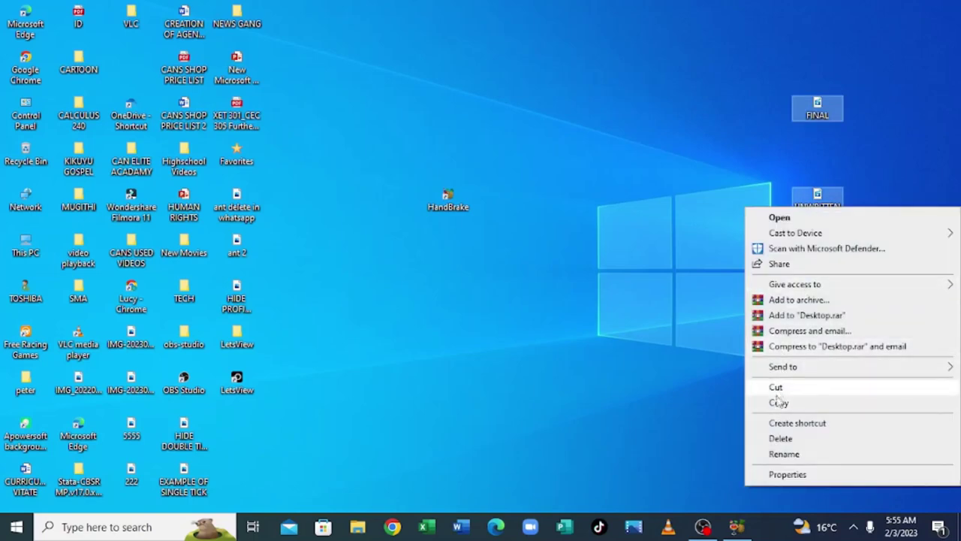
pyautogui.click(781, 454)
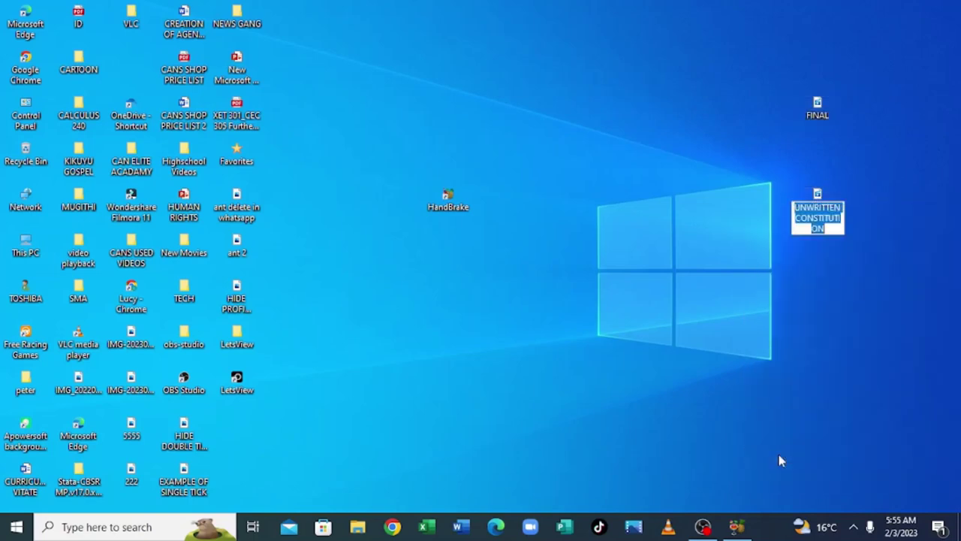
pyautogui.write('INTR')
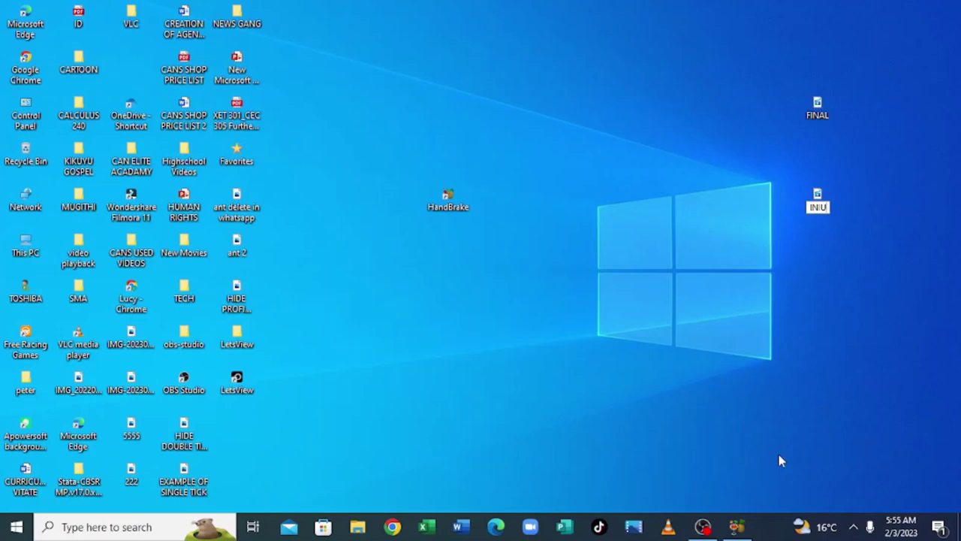
pyautogui.write('IAL VIDE')
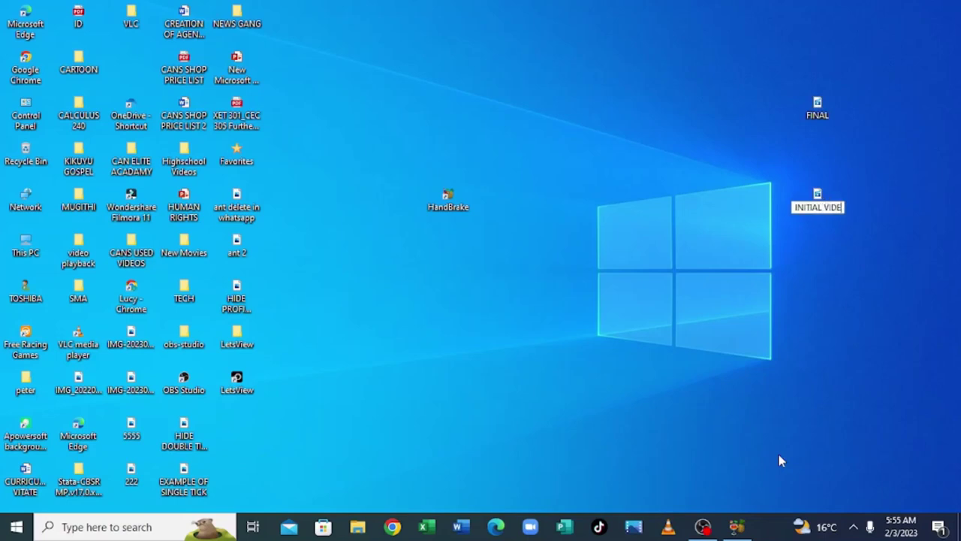
pyautogui.write('O')
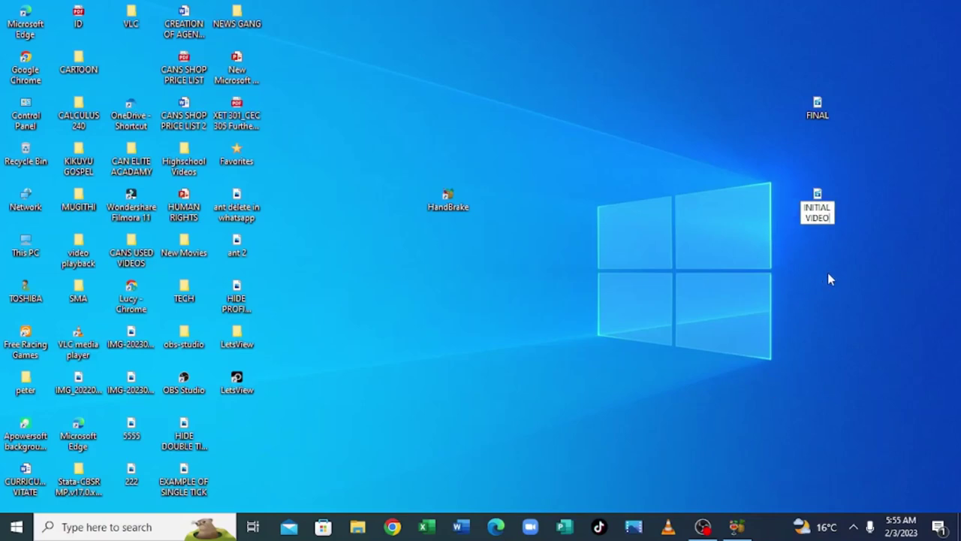
pyautogui.press('Return')
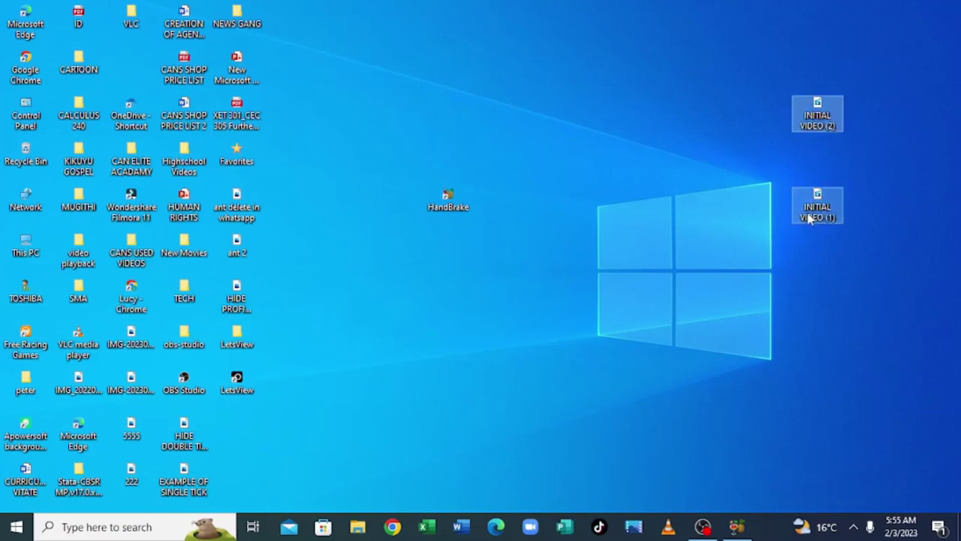
pyautogui.moveTo(810, 217); pyautogui.dragTo(715, 127)
pyautogui.moveTo(702, 32); pyautogui.dragTo(840, 70)
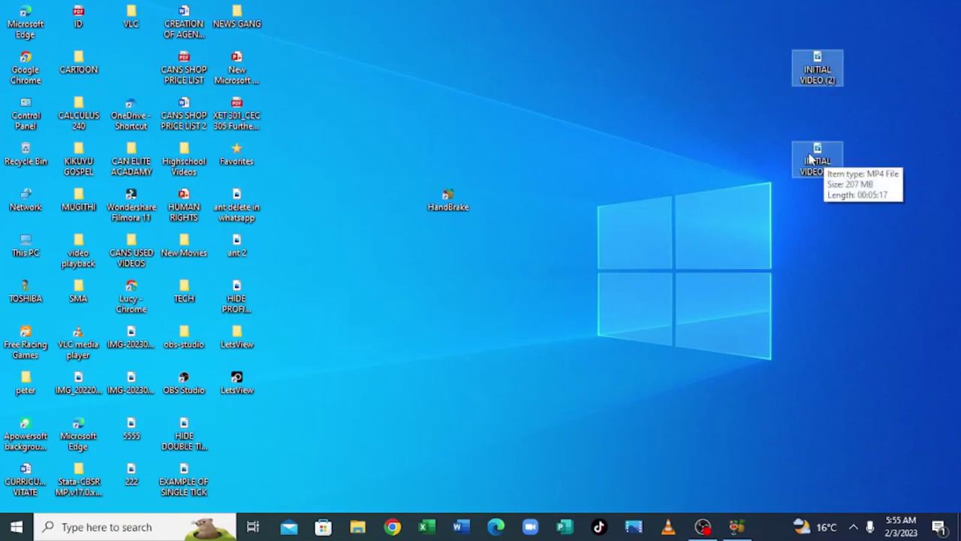
# Rename the videos to FINAL, giving FINAL (1) and FINAL (2).
pyautogui.rightClick(810, 73)
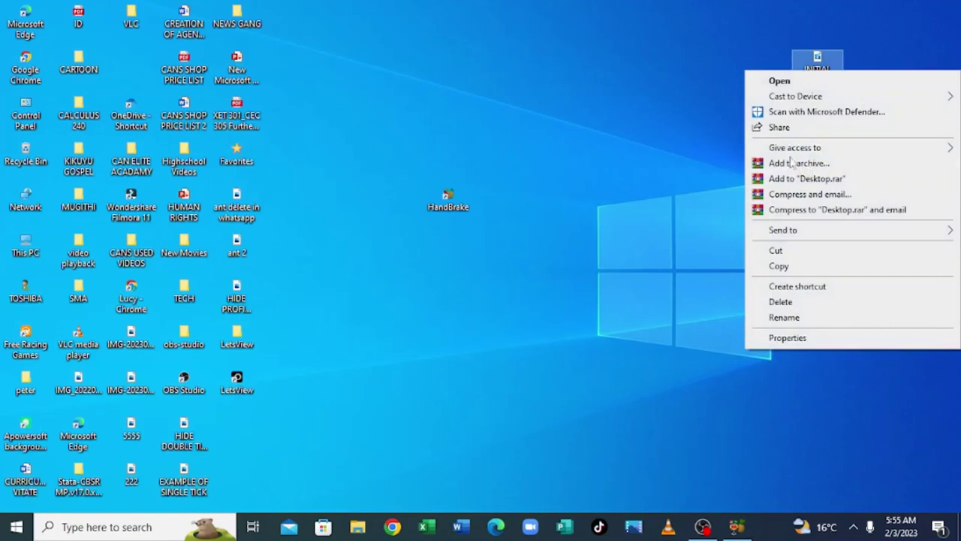
pyautogui.click(784, 317)
pyautogui.write('F')
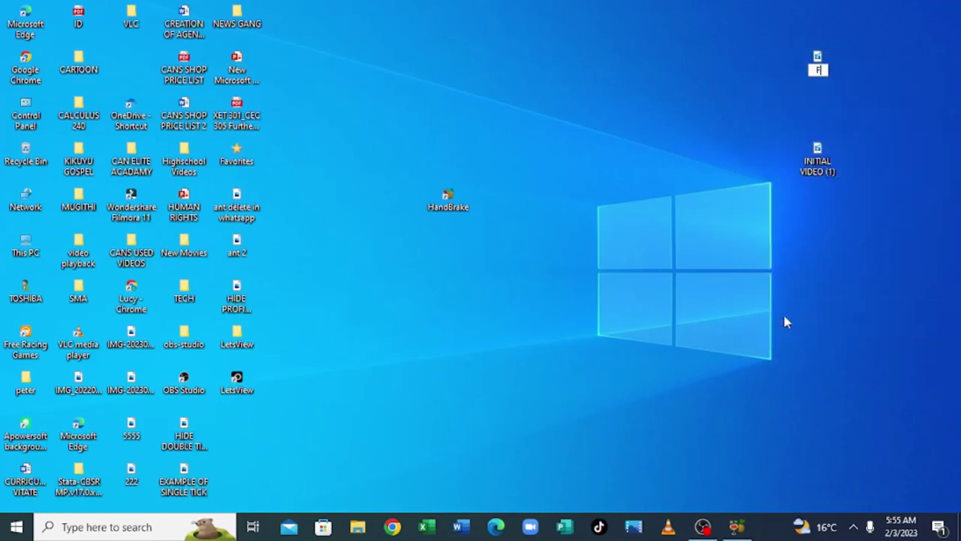
pyautogui.write('INAL')
pyautogui.click(699, 92)
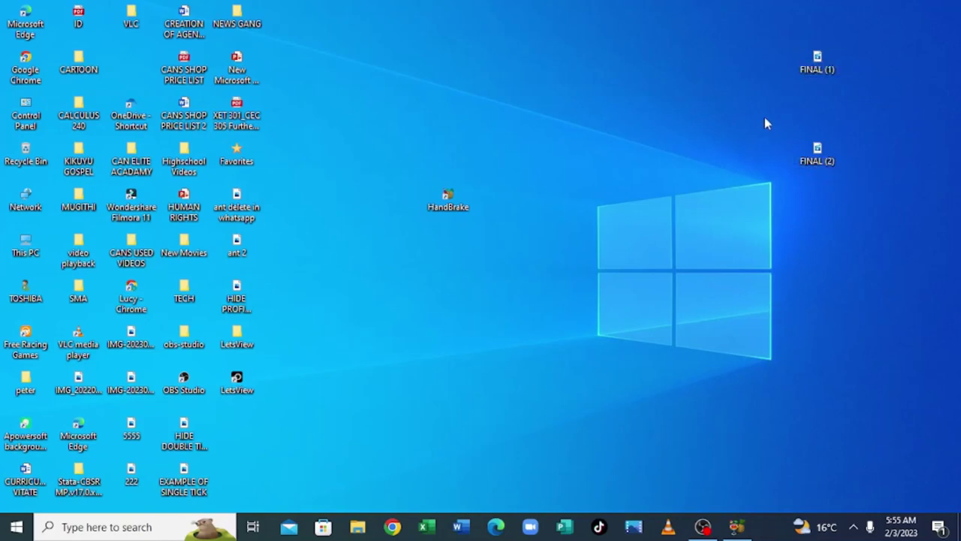
# Check FINAL (1)'s size tooltip: 10.5 MB versus the 207 MB original.
pyautogui.click(818, 68)
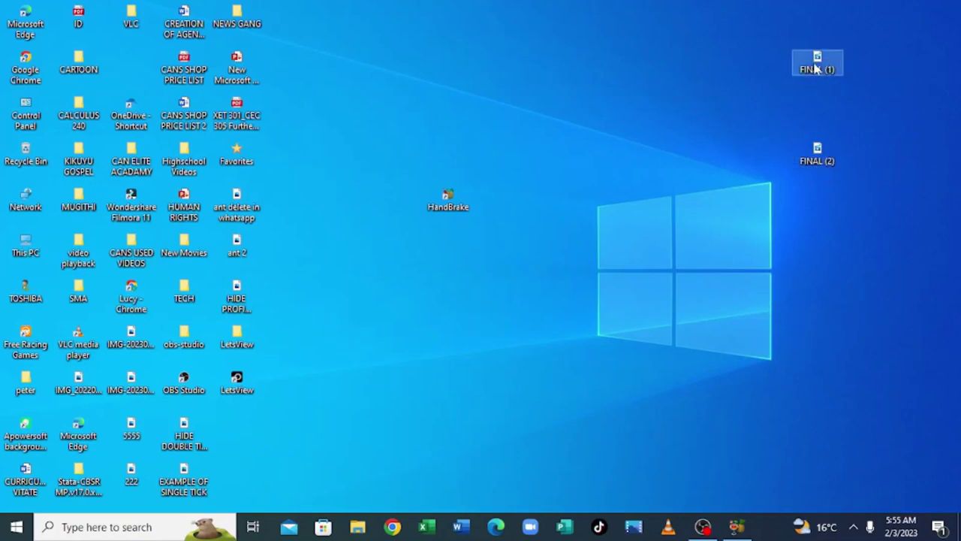
pyautogui.hotkey('shift', 'F10')
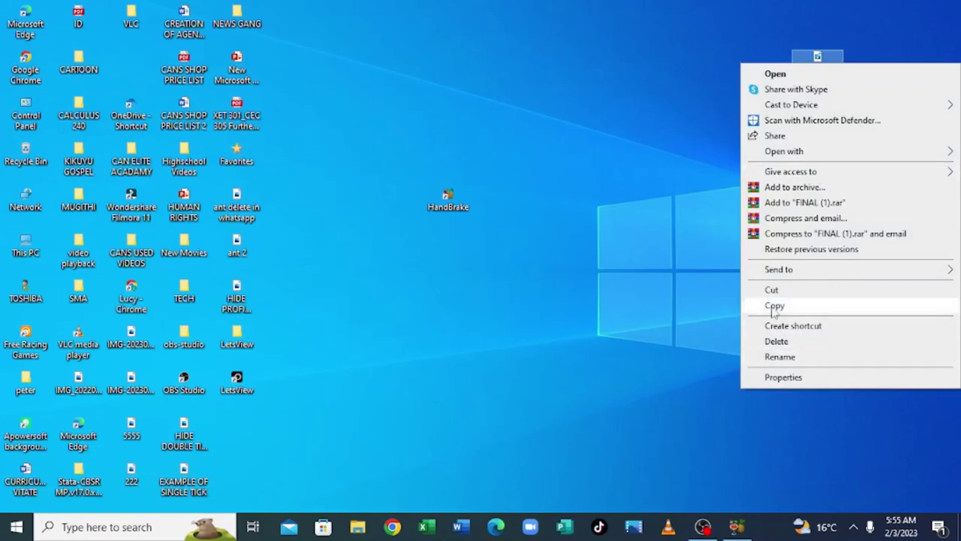
pyautogui.click(676, 96)
pyautogui.click(814, 67)
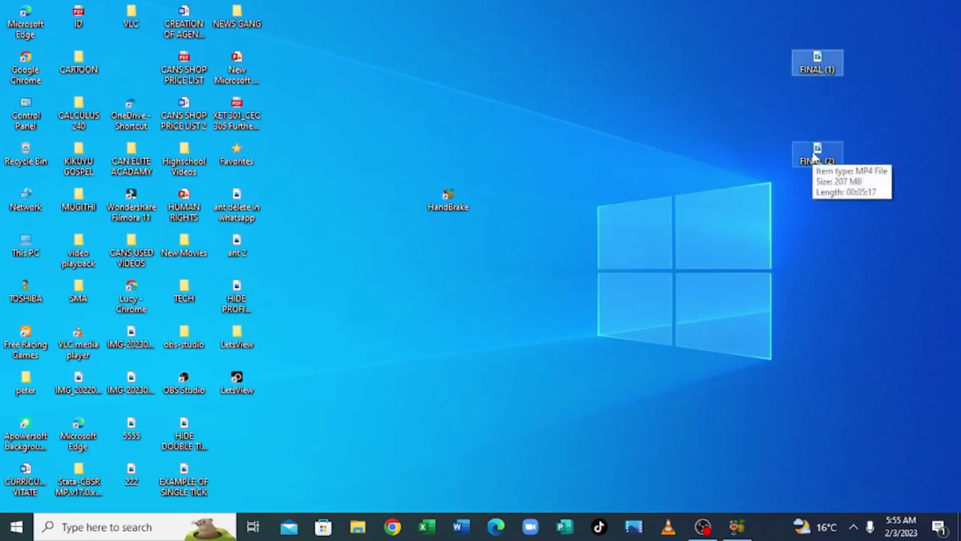
pyautogui.moveTo(820, 66)
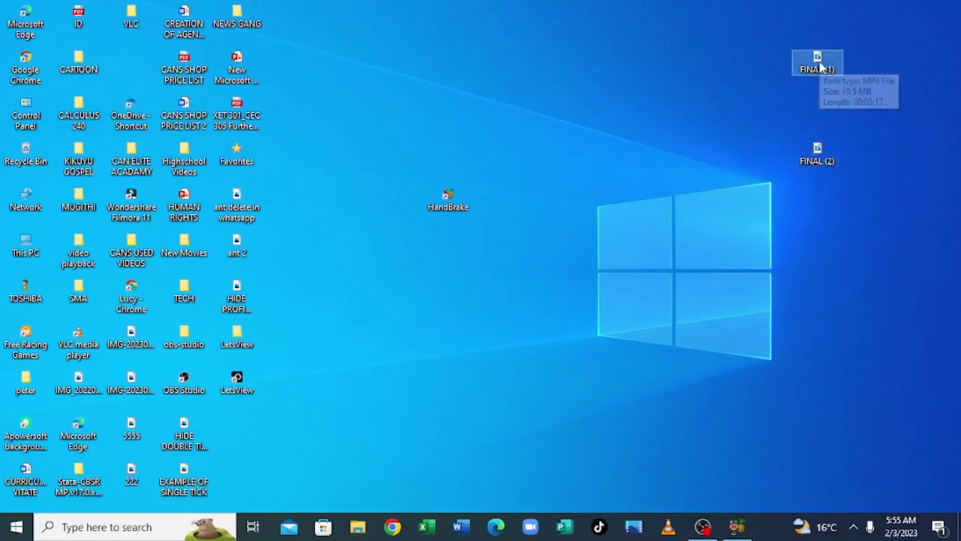
# Rename the 207 MB original FINAL (2) to a one-letter name.
pyautogui.doubleClick(805, 156)
pyautogui.rightClick(803, 150)
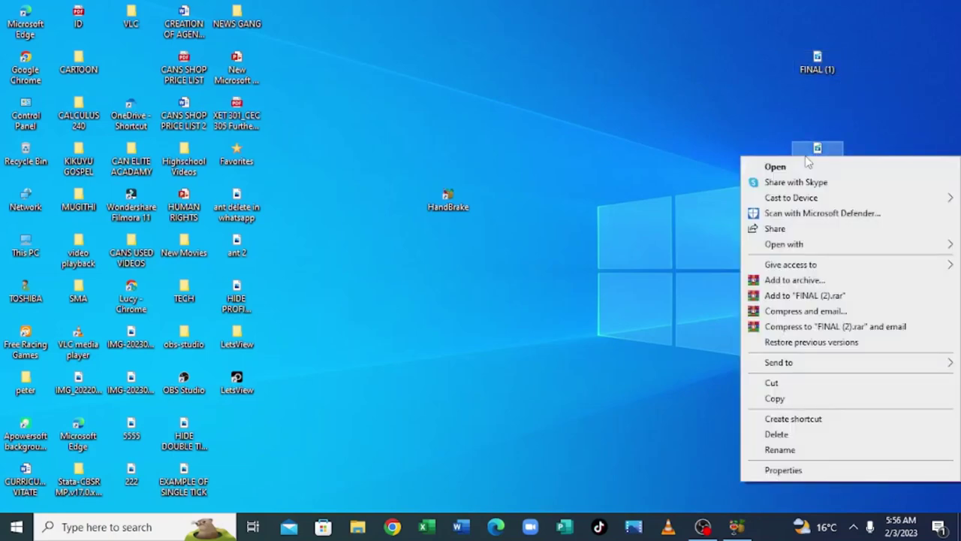
pyautogui.click(775, 449)
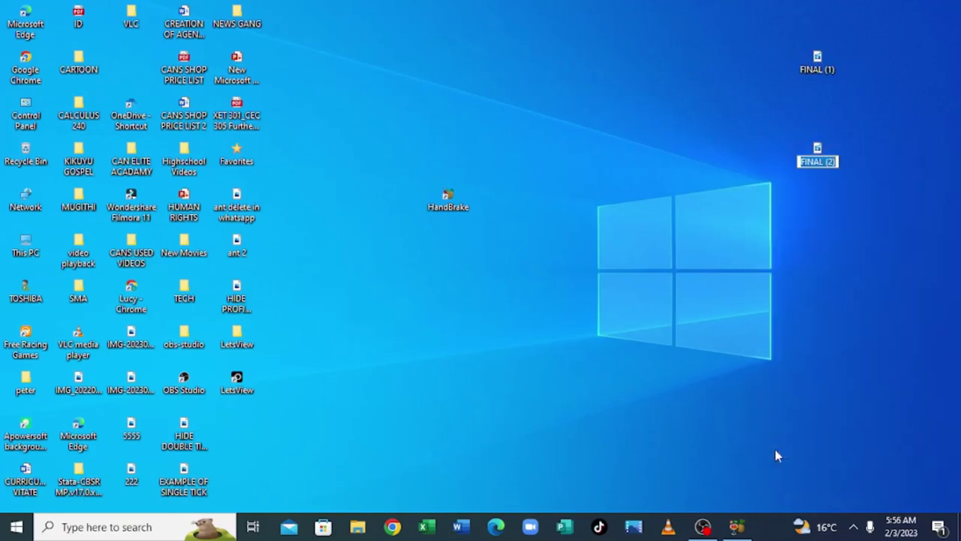
pyautogui.press('BackSpace')
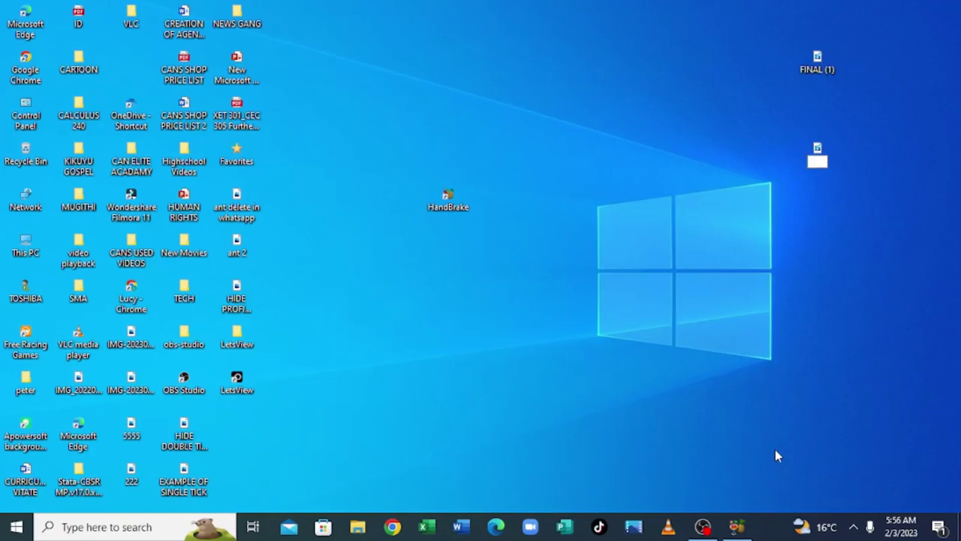
pyautogui.write('I')
pyautogui.click(825, 60)
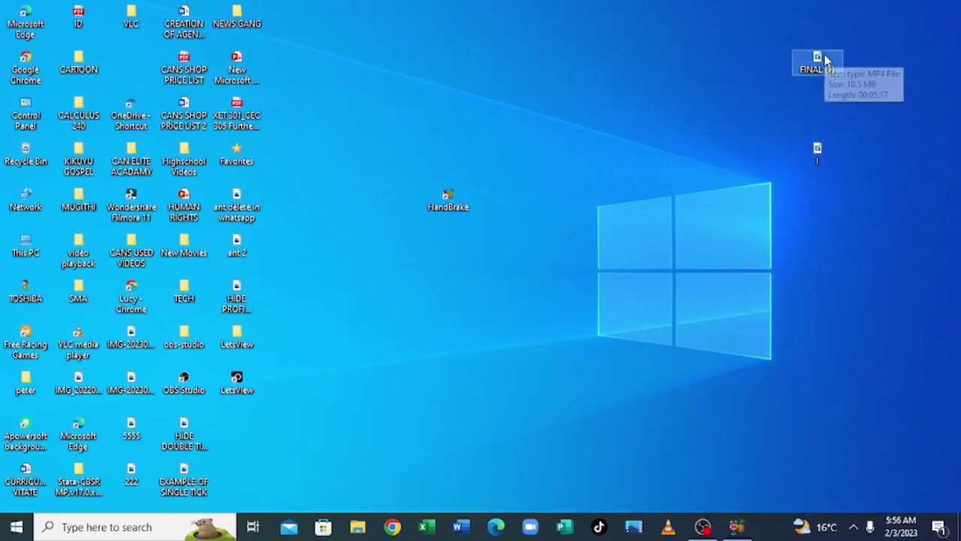
# Rename the 10.5 MB compressed FINAL (1) to 2.
pyautogui.rightClick(825, 59)
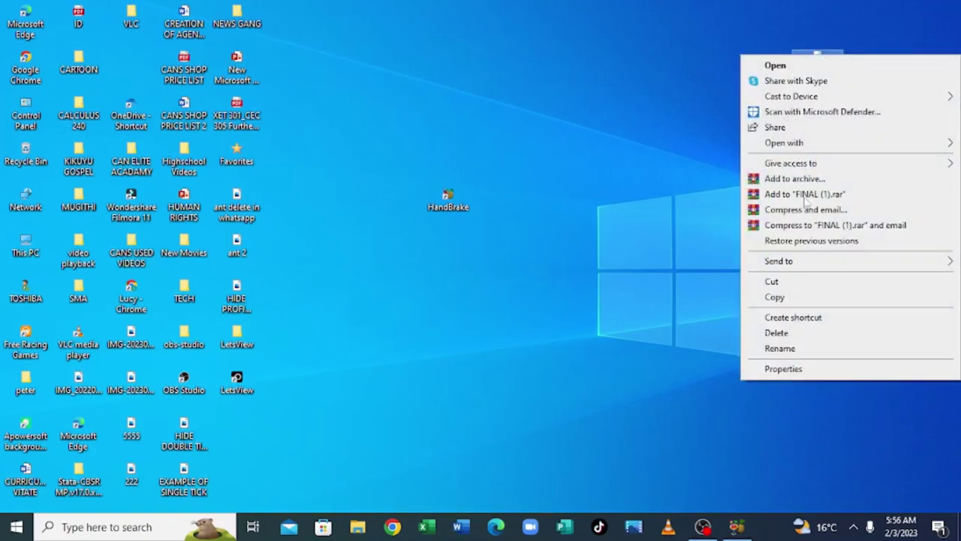
pyautogui.click(778, 349)
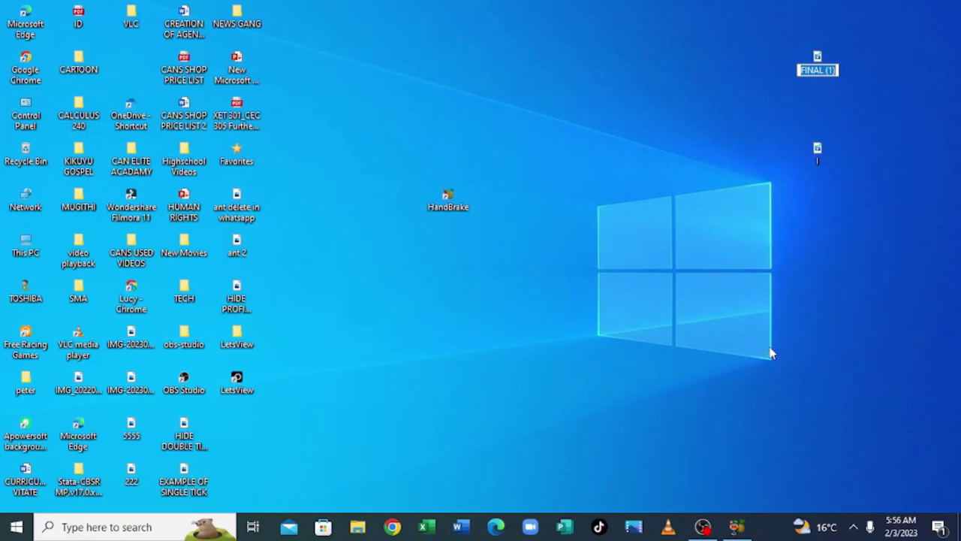
pyautogui.write('2')
pyautogui.press('Return')
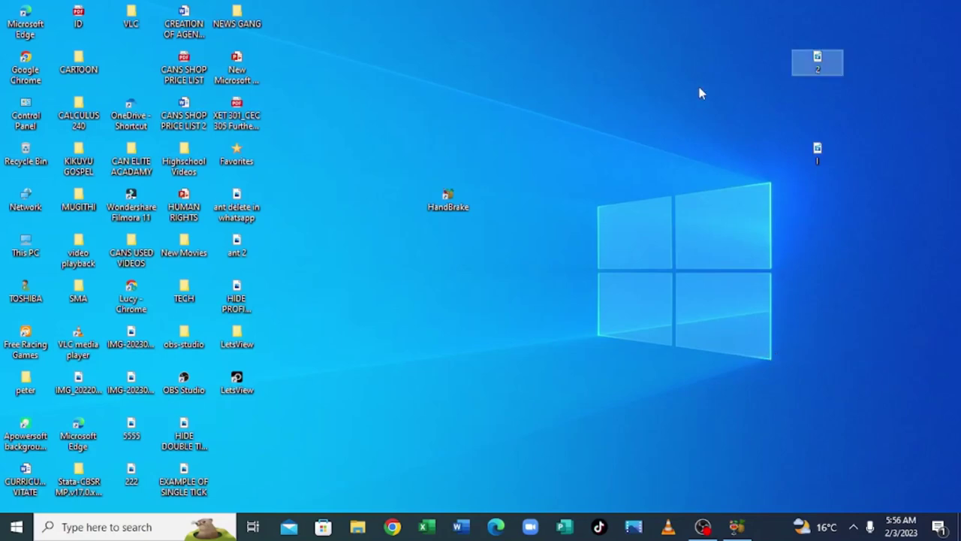
# Play the original 207 MB video, close it, then play the 10.5 MB compressed video 2.
pyautogui.doubleClick(824, 156)
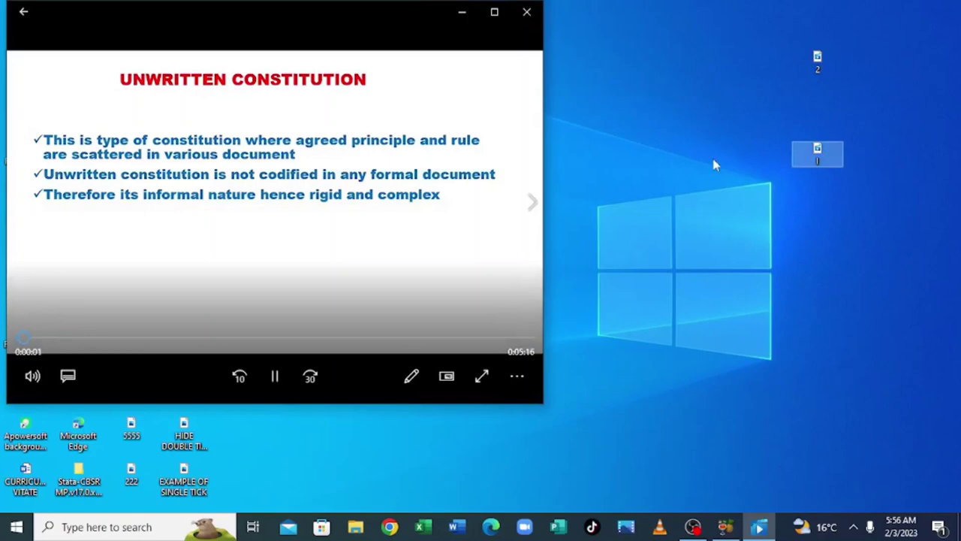
pyautogui.click(528, 11)
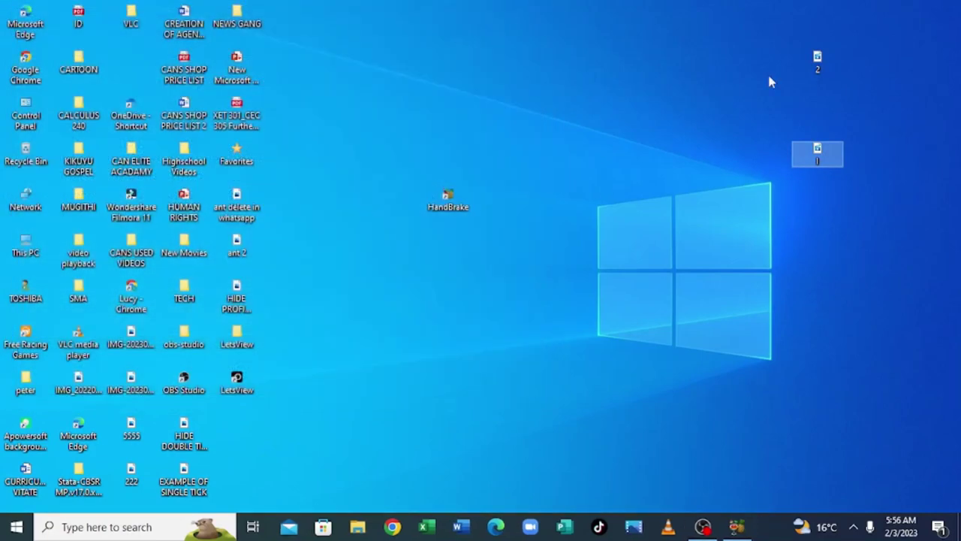
pyautogui.doubleClick(817, 57)
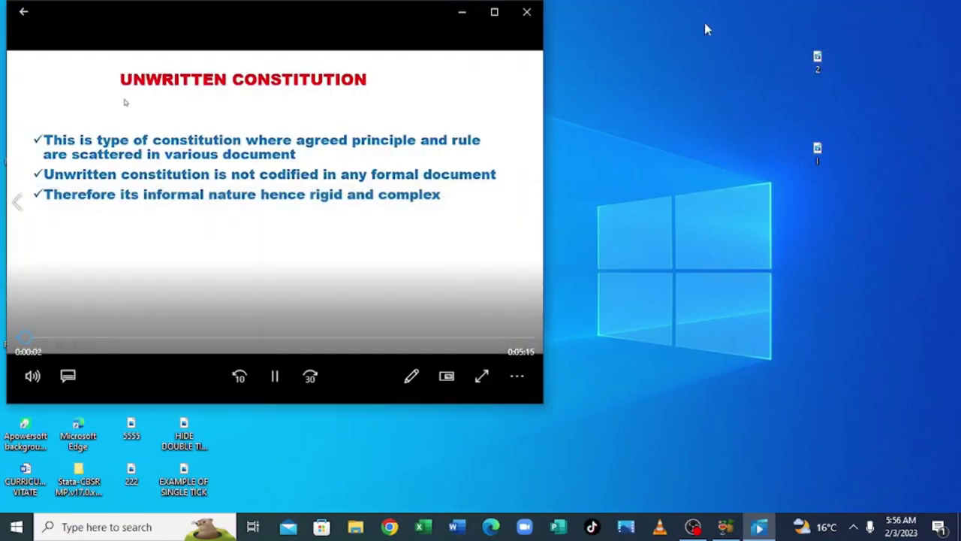
# Close the Movies & TV player to return to the desktop showing videos 1 and 2.
pyautogui.click(527, 12)
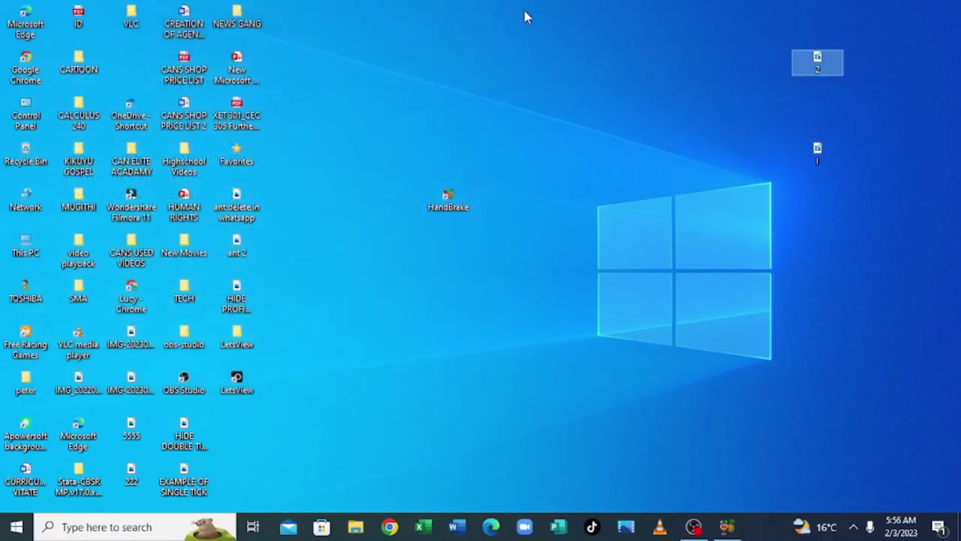